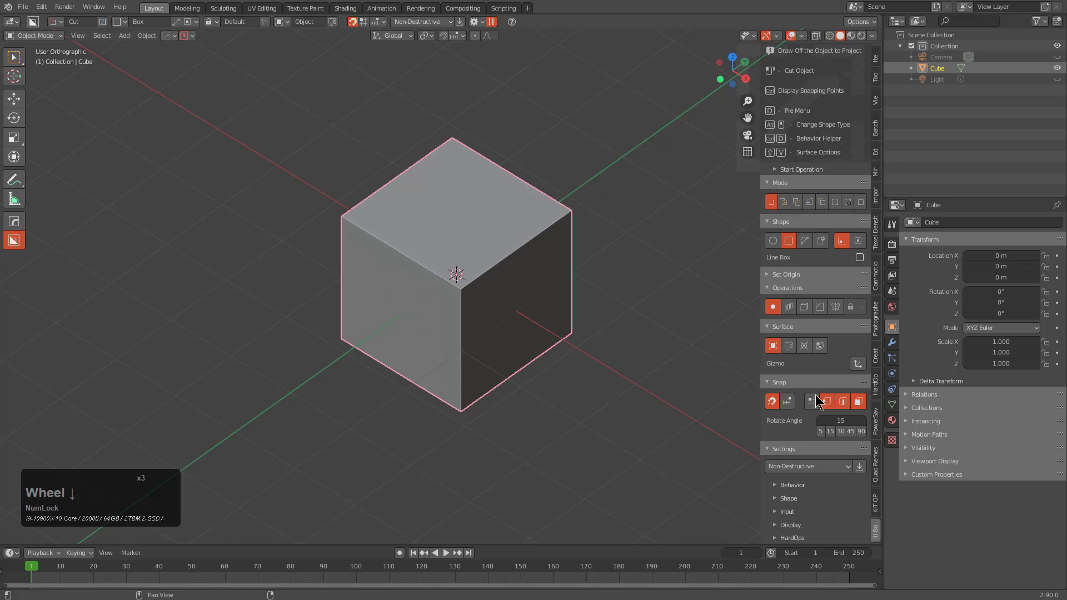
- Hide the sidebar and examine the BoxCutter pie menu's mode, set-origin, surface, snapping and settings options
key(n)
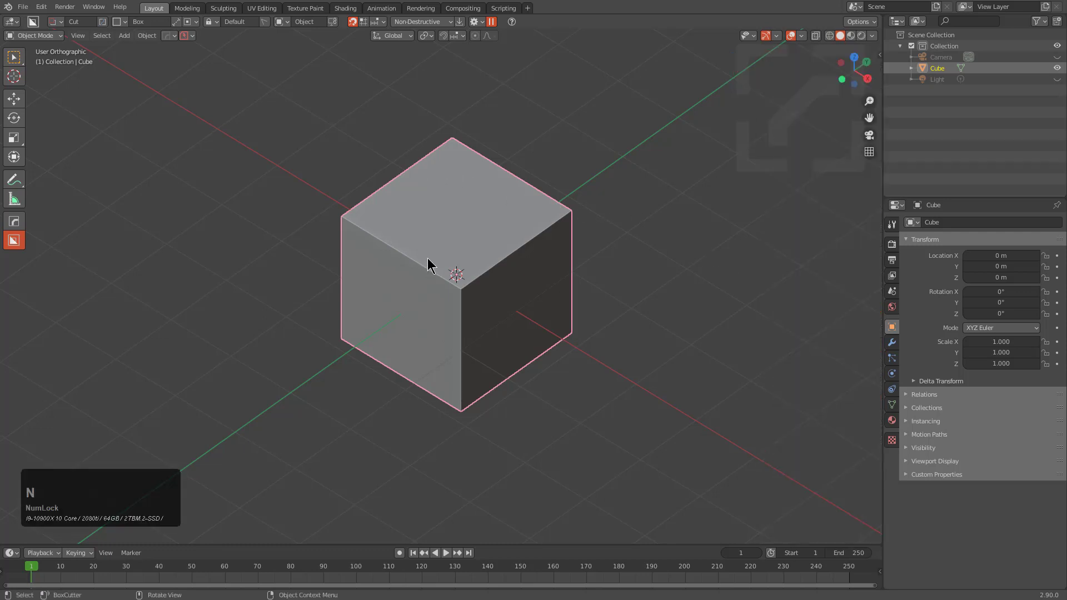
middle_drag(429, 263, 424, 262)
key(d)
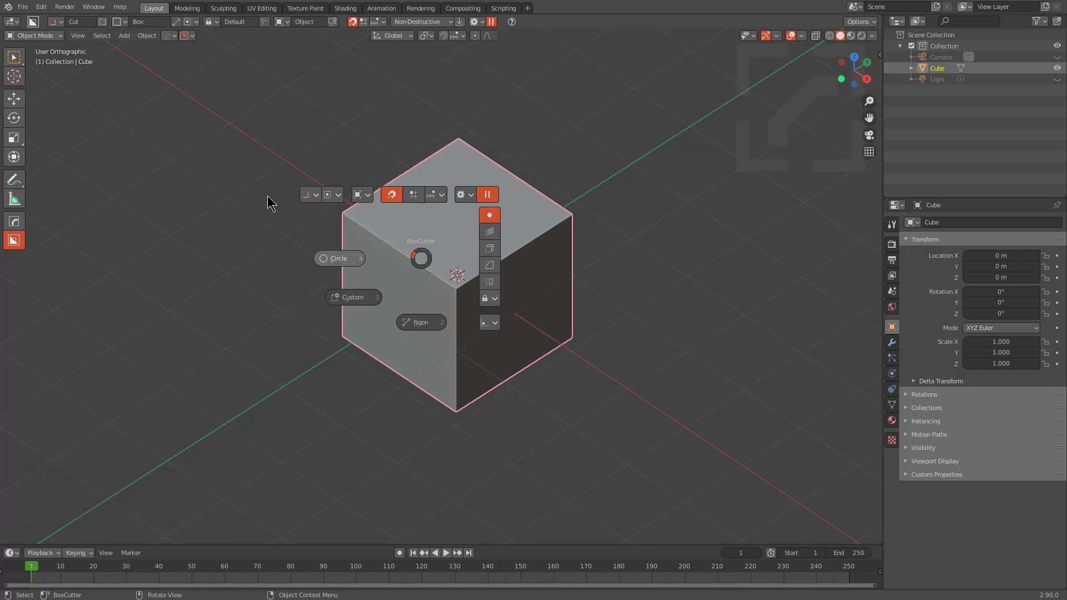
click(308, 197)
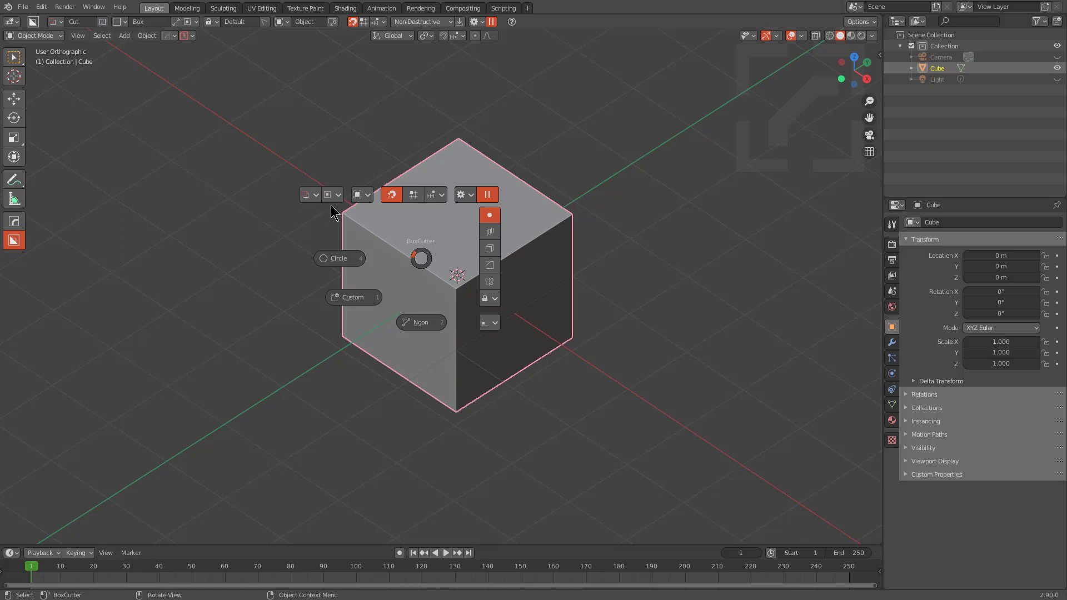
click(332, 200)
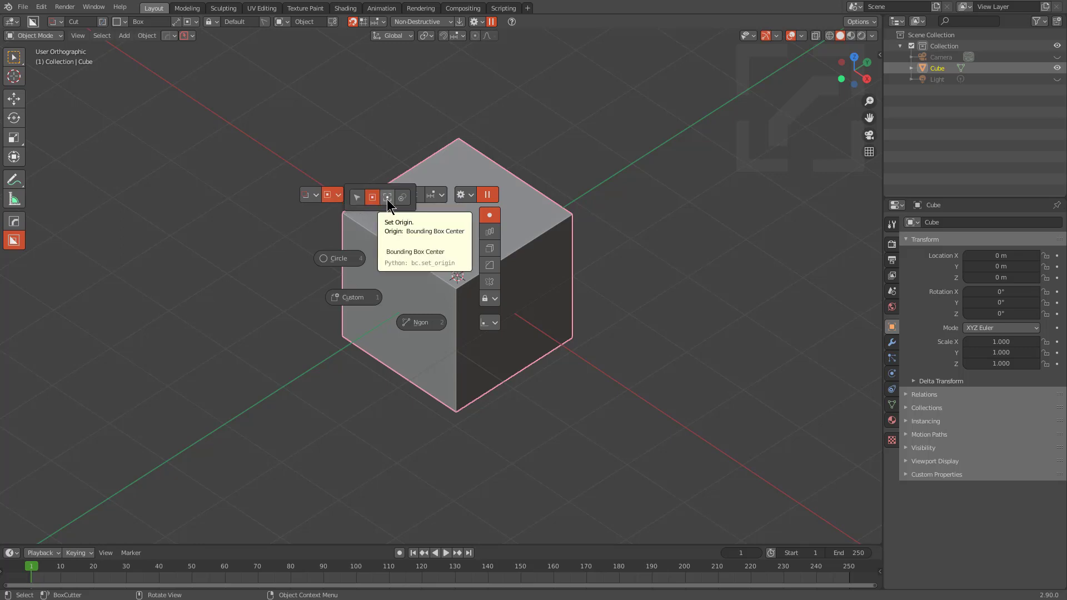
click(315, 195)
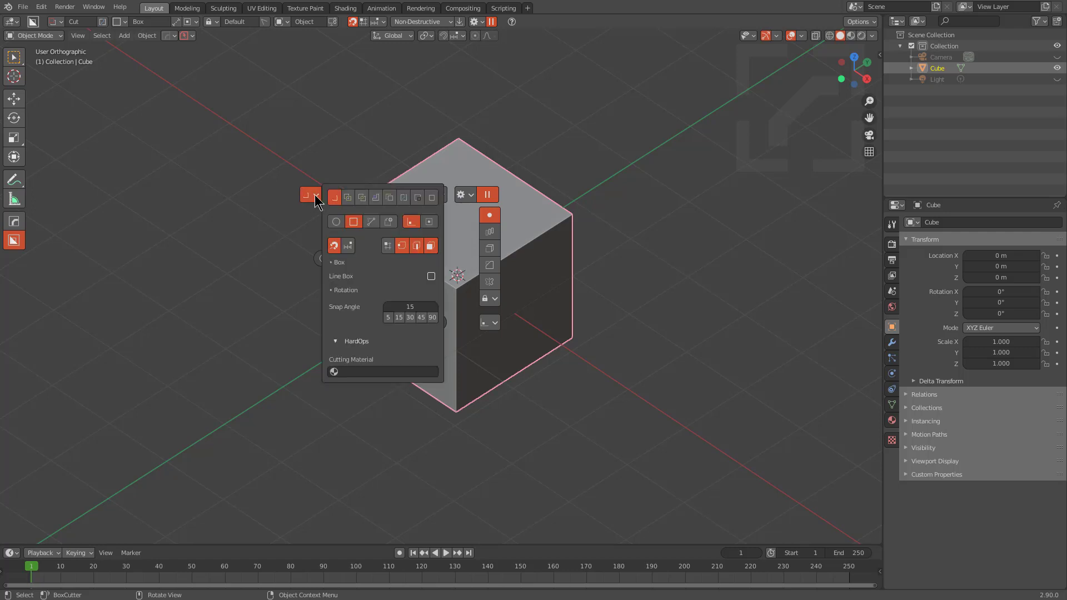
click(315, 195)
click(336, 197)
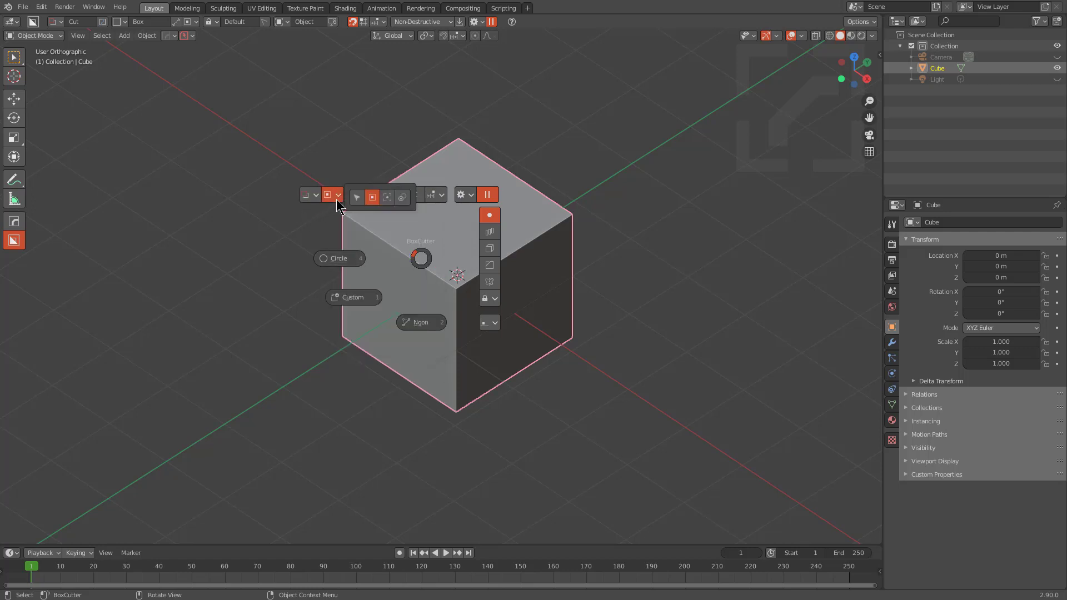
click(369, 193)
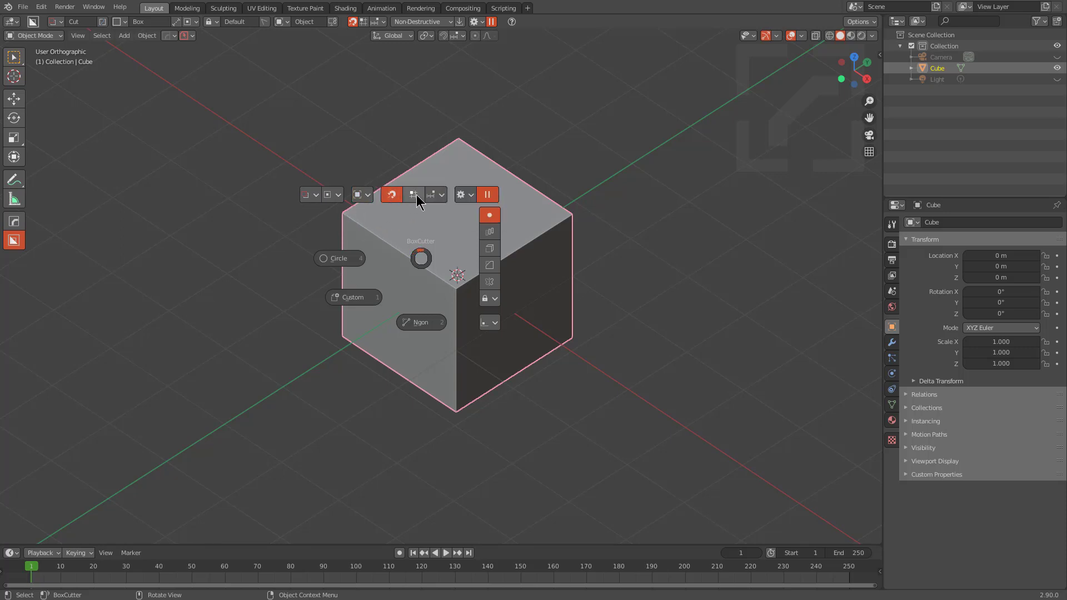
click(438, 196)
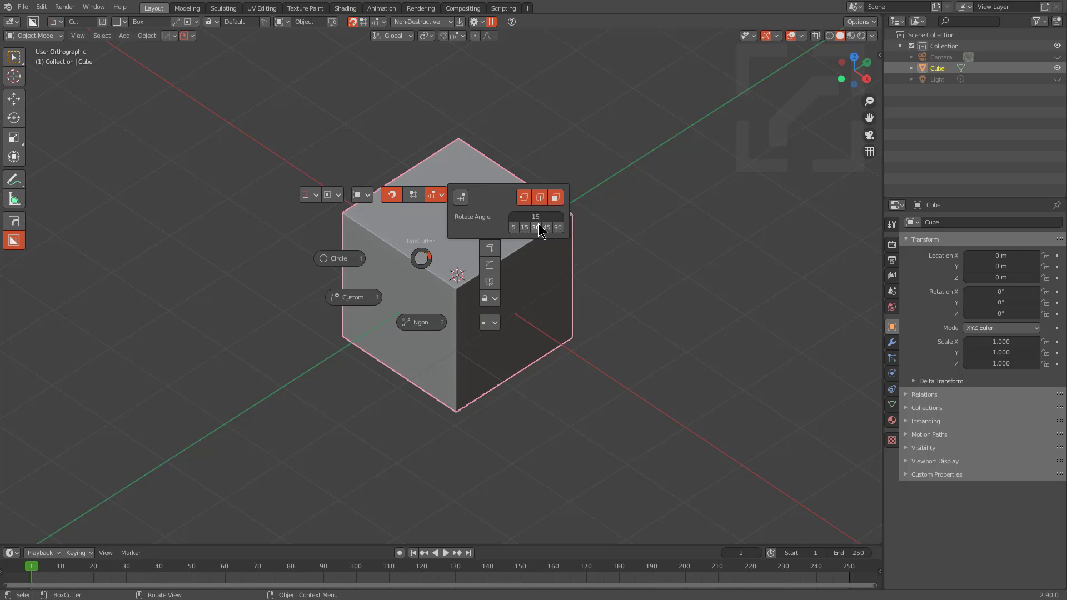
click(467, 196)
mouse_move(497, 199)
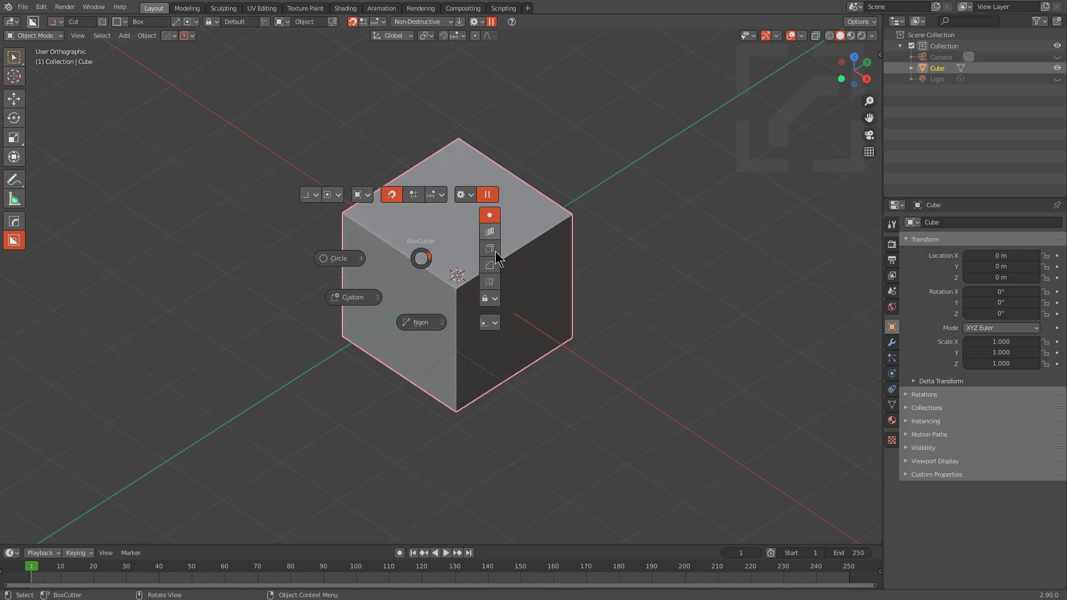
- Activate the Mirror operation and cut two mirrored boxes at the cube's near upper corner, about 1.016 and 1.838 deep
click(492, 283)
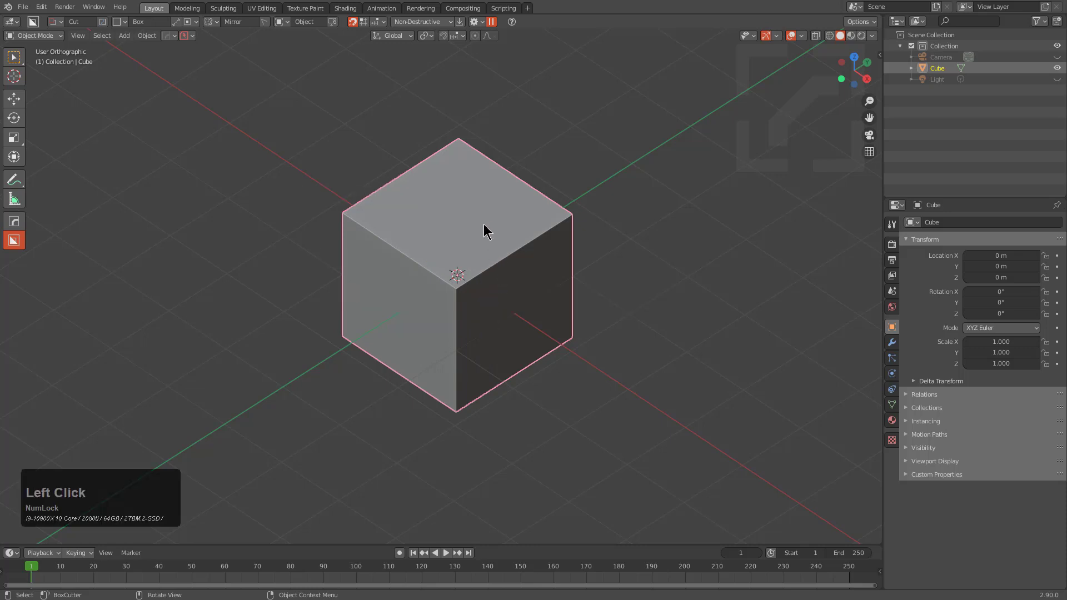
key(d)
click(555, 204)
key(d)
click(628, 223)
drag(474, 248, 460, 312)
click(493, 246)
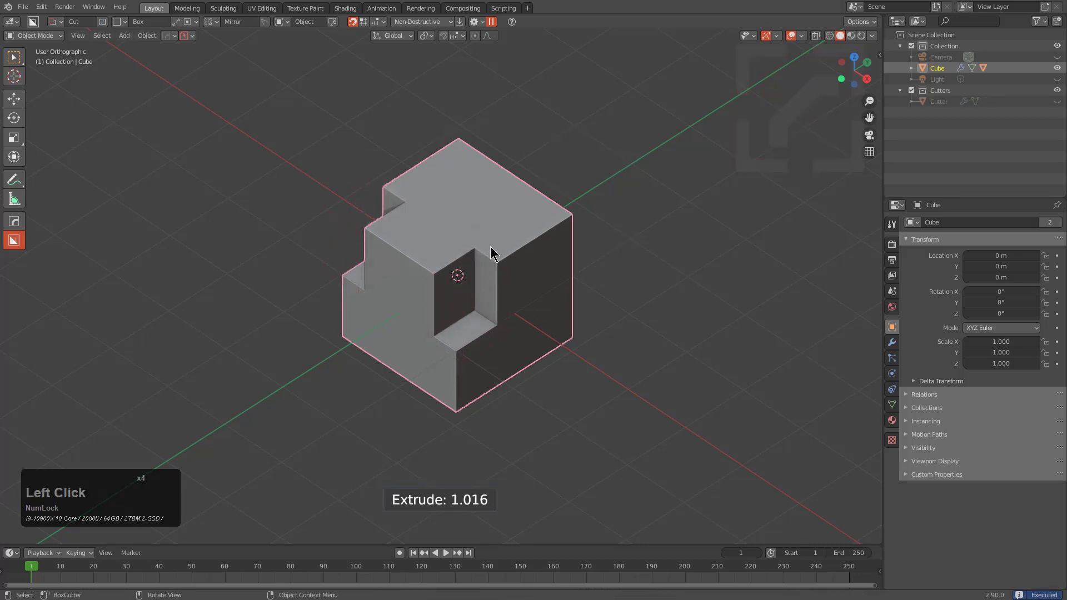
drag(490, 248, 486, 268)
click(491, 389)
- Switch off the Mirror operation and cut one unmirrored box about 0.177 deep into the top face beside the corner notch
key(d)
key(d)
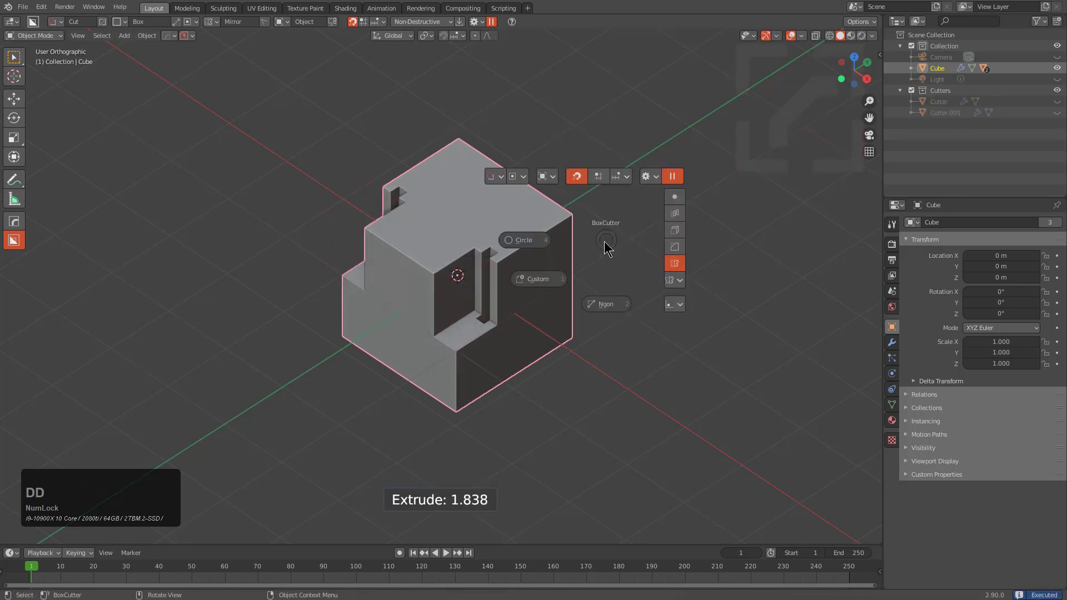
click(671, 199)
drag(491, 226, 477, 278)
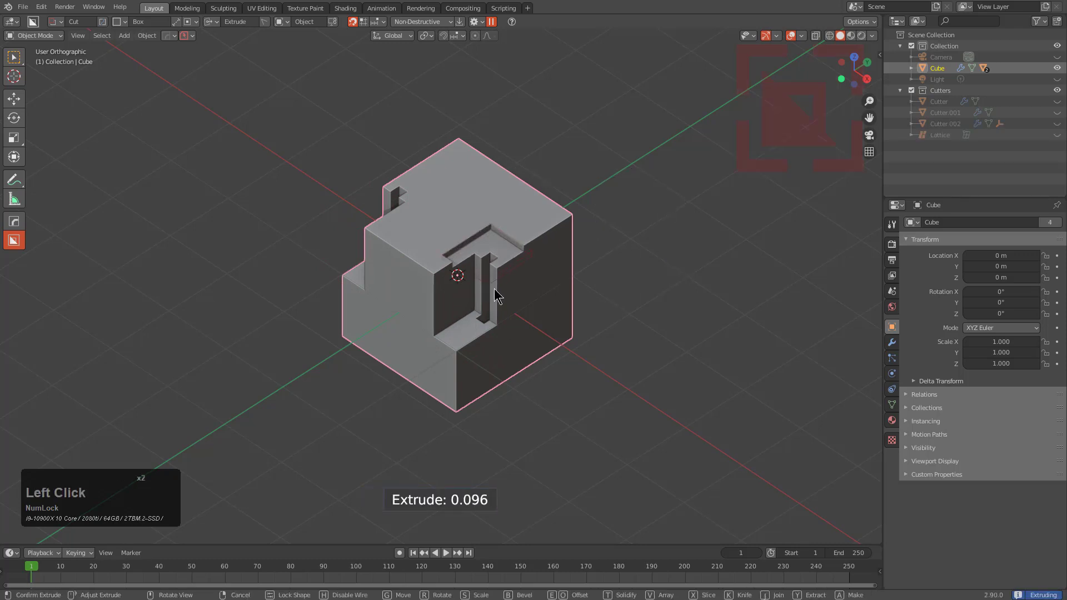
click(536, 267)
- Reactivate the Mirror operation and cut a small mirrored box about 1.342 deep into the top face at the recess end
key(d)
key(d)
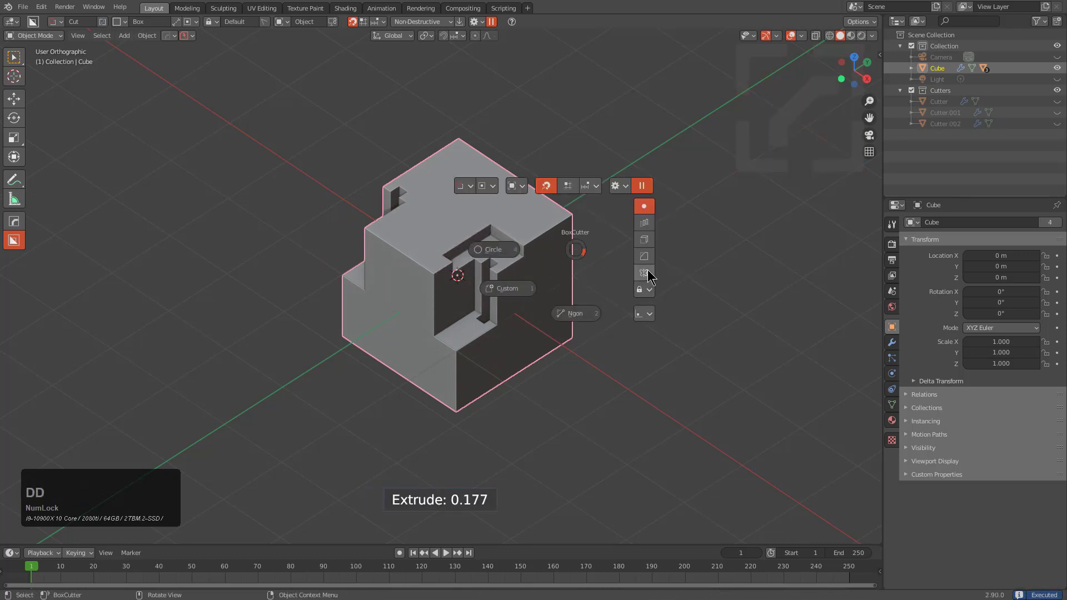
click(646, 273)
drag(509, 228, 521, 250)
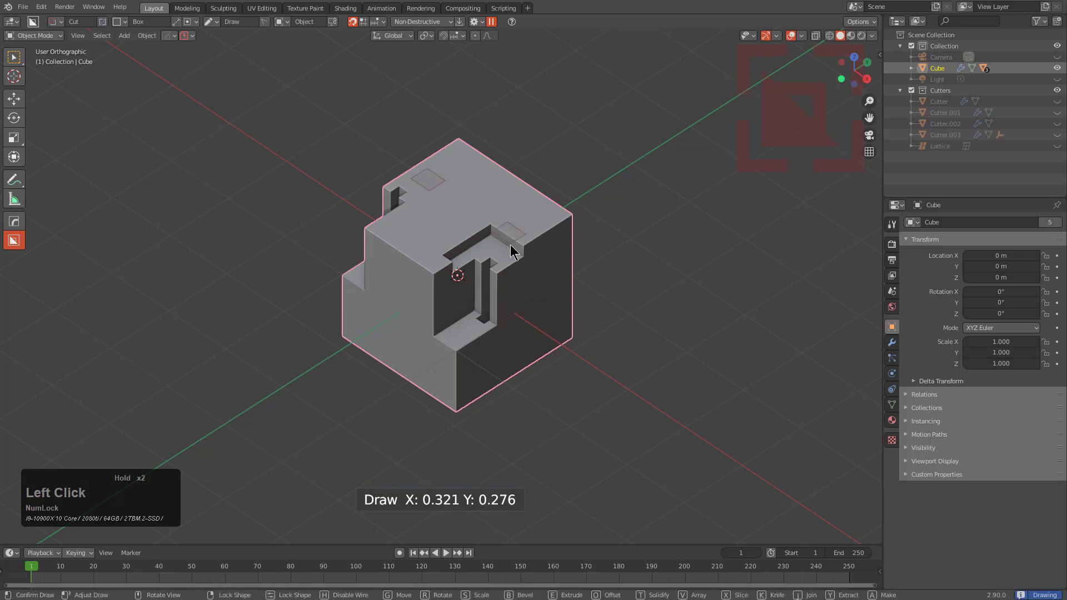
- Review the starting operation options, set the draw origin to Corner, and cut a mirrored box about 0.115 deep along the top face
key(d)
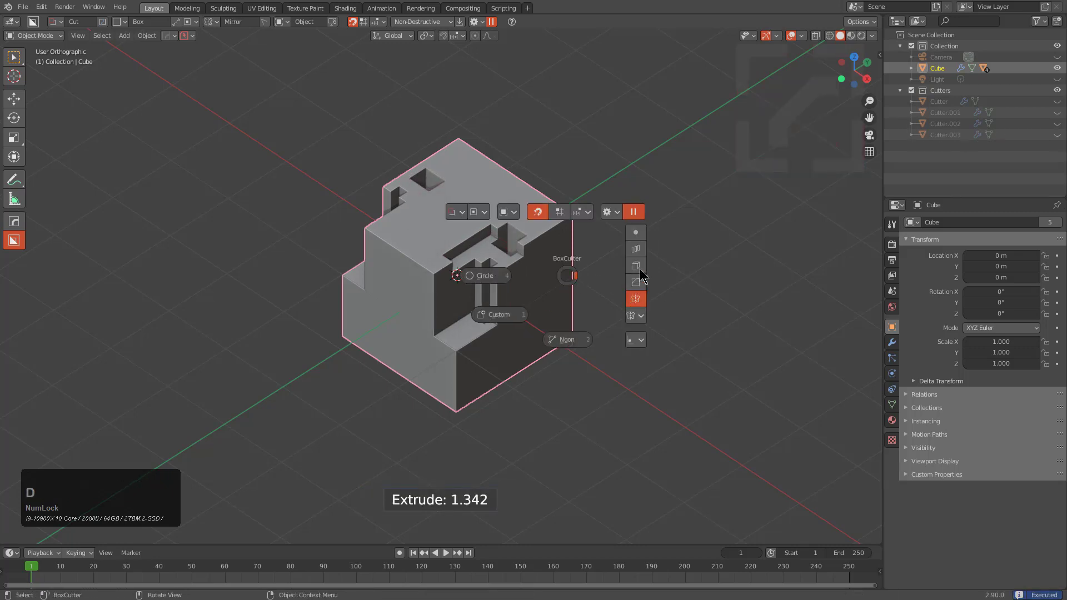
click(641, 317)
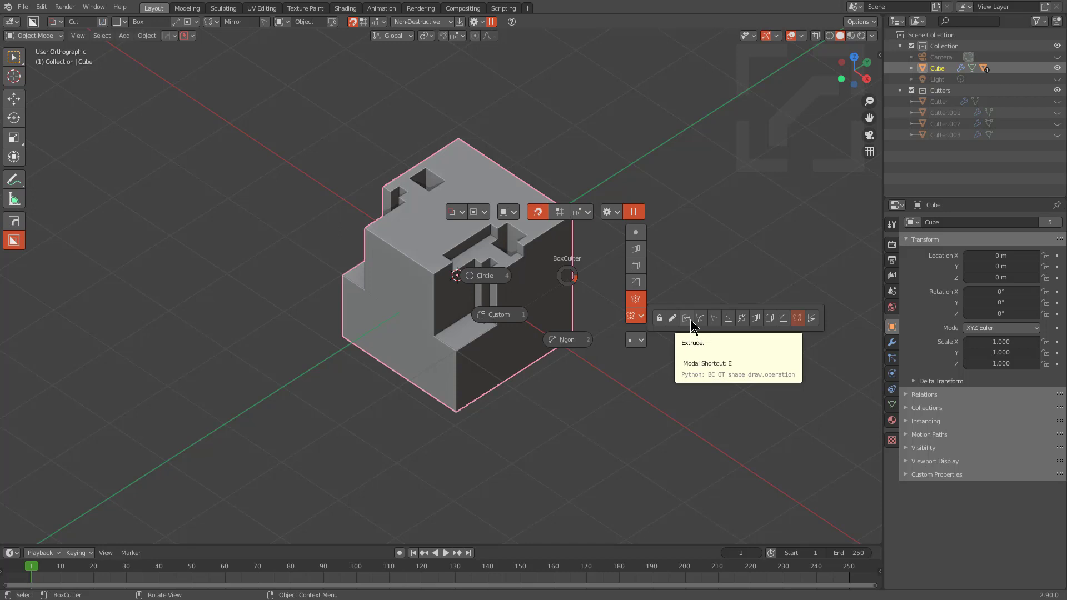
click(639, 345)
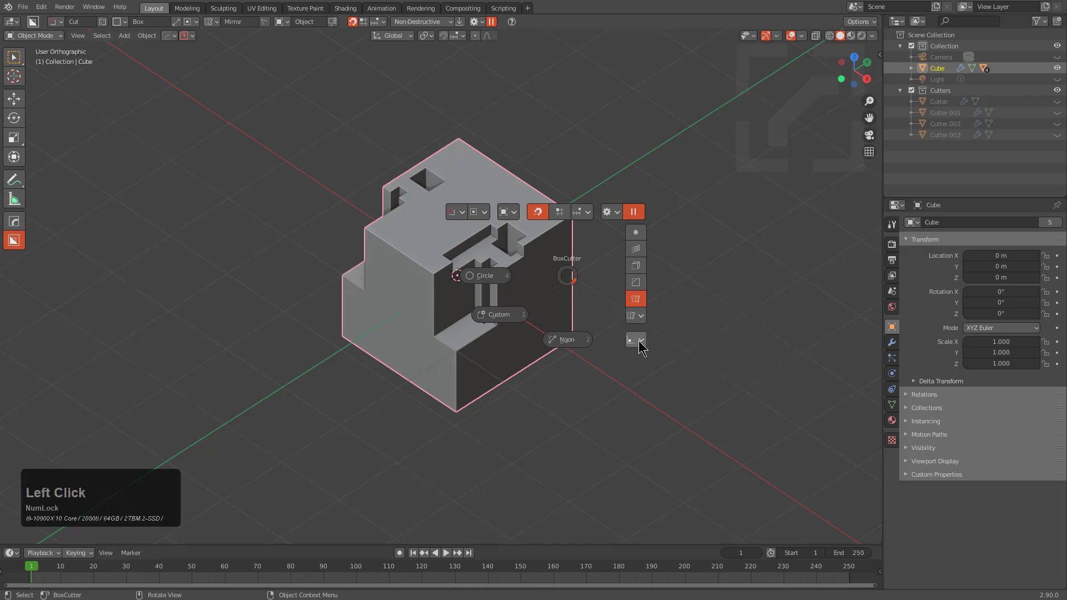
click(640, 346)
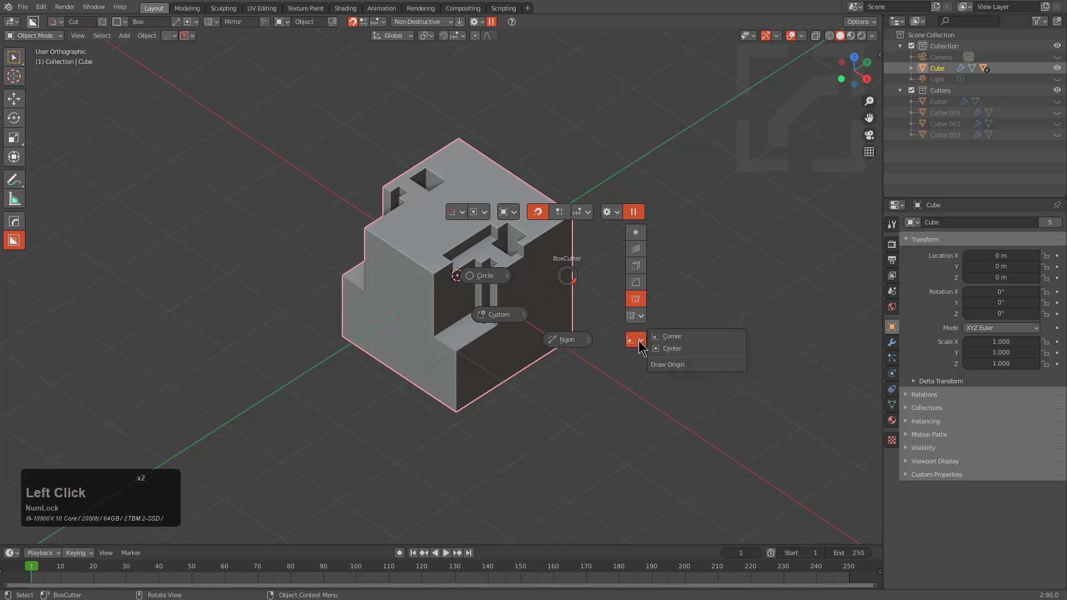
click(672, 339)
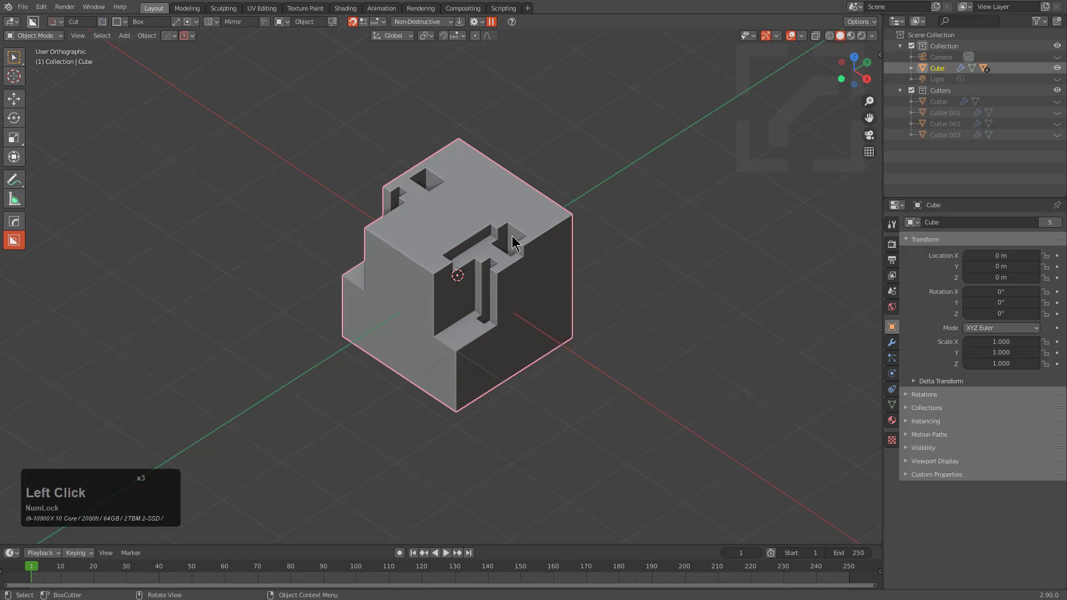
mouse_move(461, 239)
mouse_down()
mouse_move(429, 290)
mouse_move(436, 300)
mouse_up()
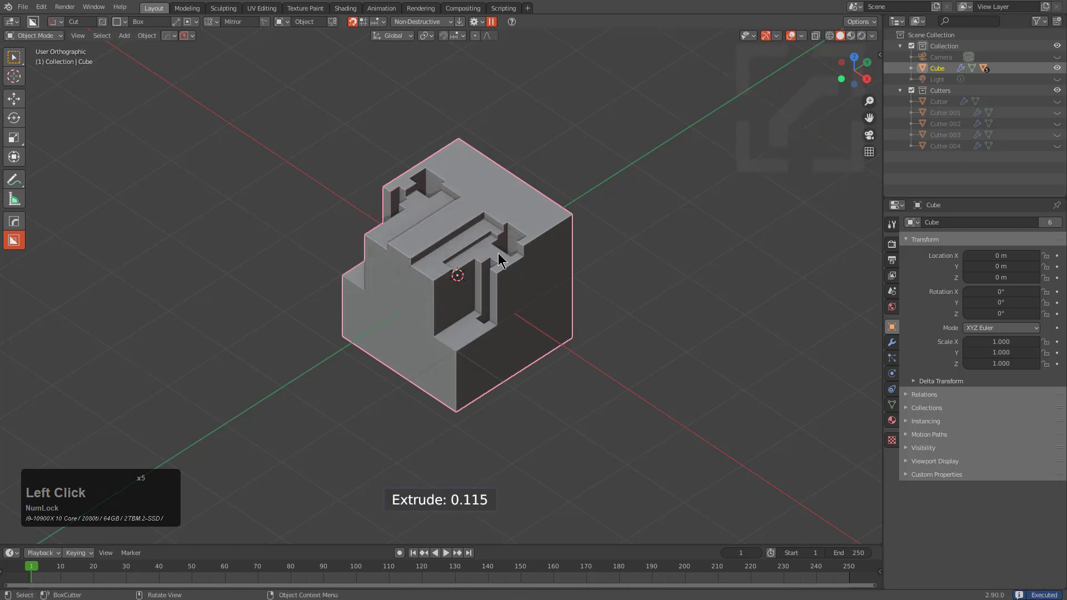
- Set the draw origin to Center and cut mirrored holes into the shallow top recess and the adjoining side face, the latter about 0.456 deep
key(d)
click(563, 318)
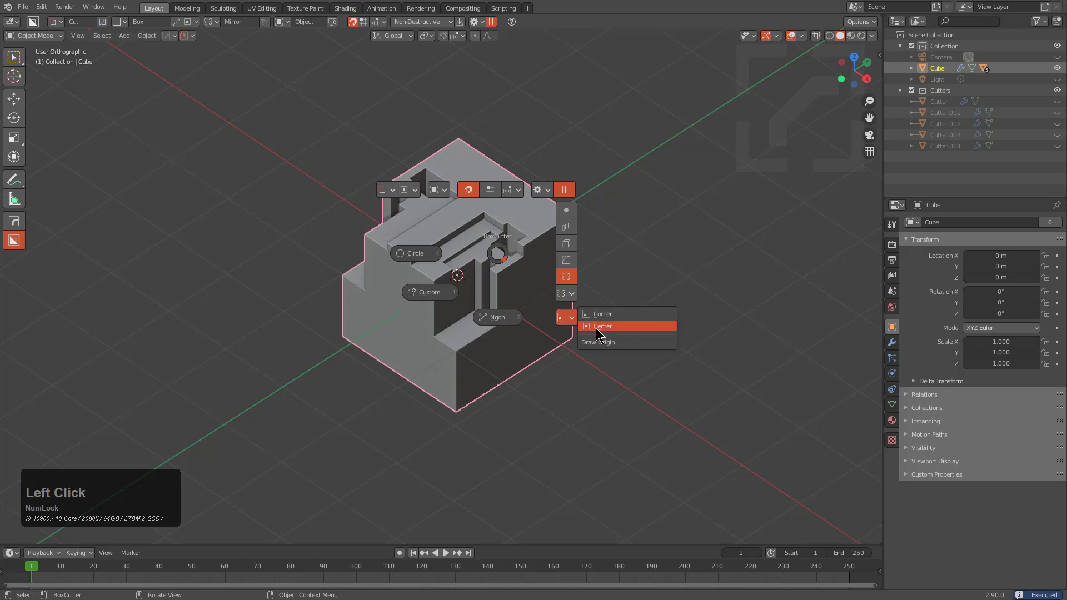
click(611, 327)
click(463, 247)
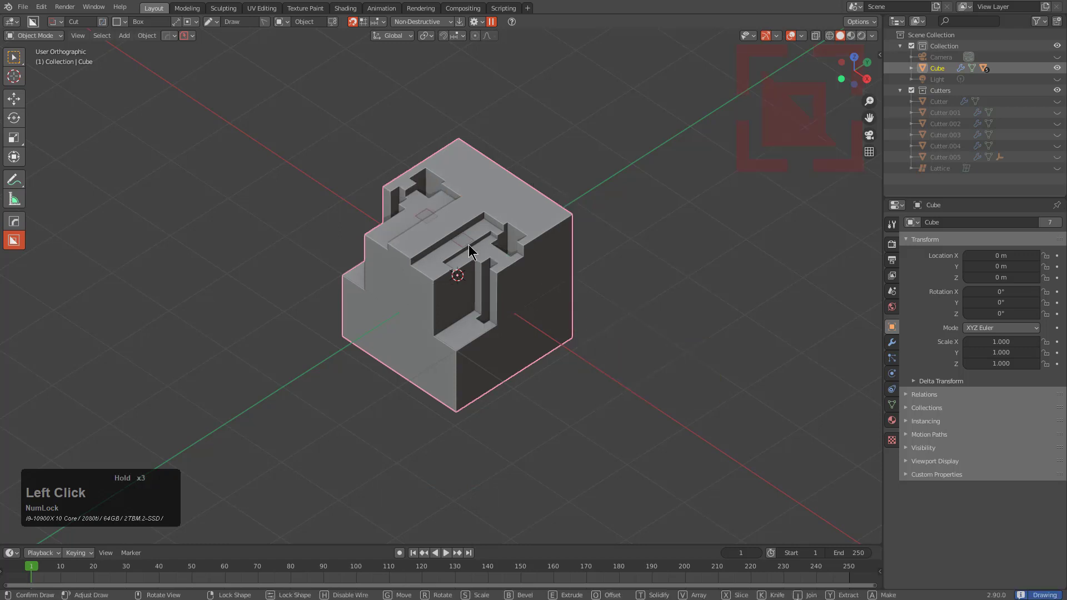
click(471, 242)
drag(418, 308, 455, 280)
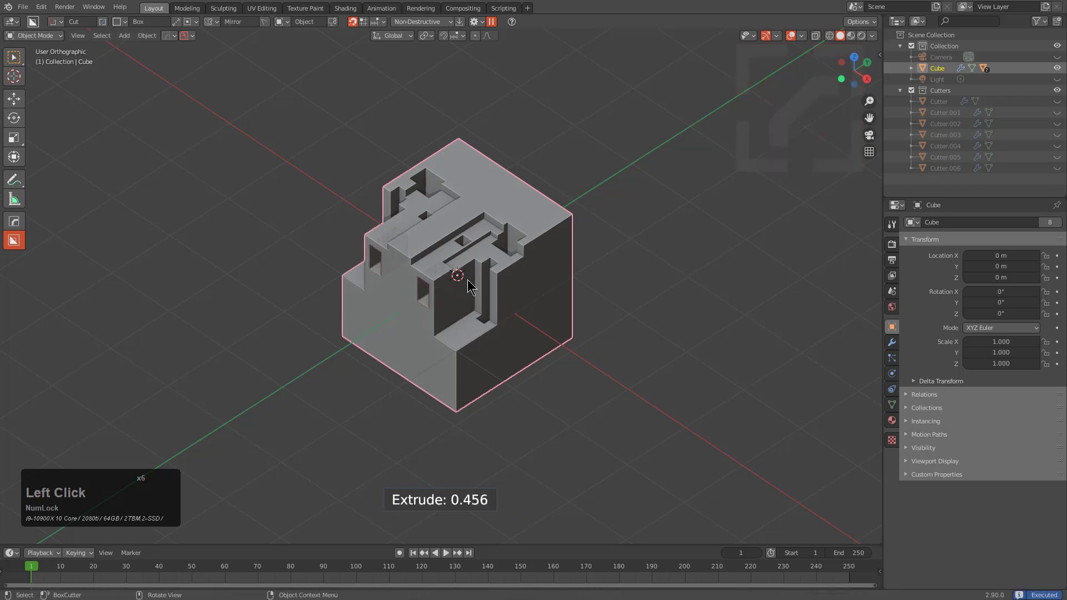
- Using the Center draw origin, cut mirrored square windows into both side faces below the corner ledge, the last about 0.195 deep
key(d)
click(535, 344)
click(567, 353)
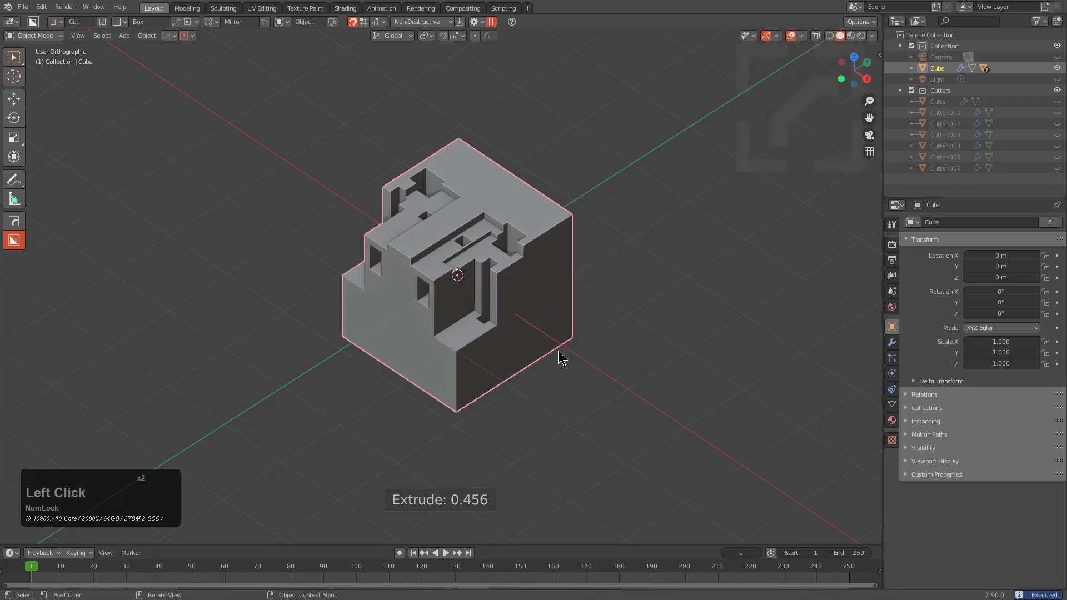
drag(439, 360, 489, 369)
click(468, 355)
click(483, 365)
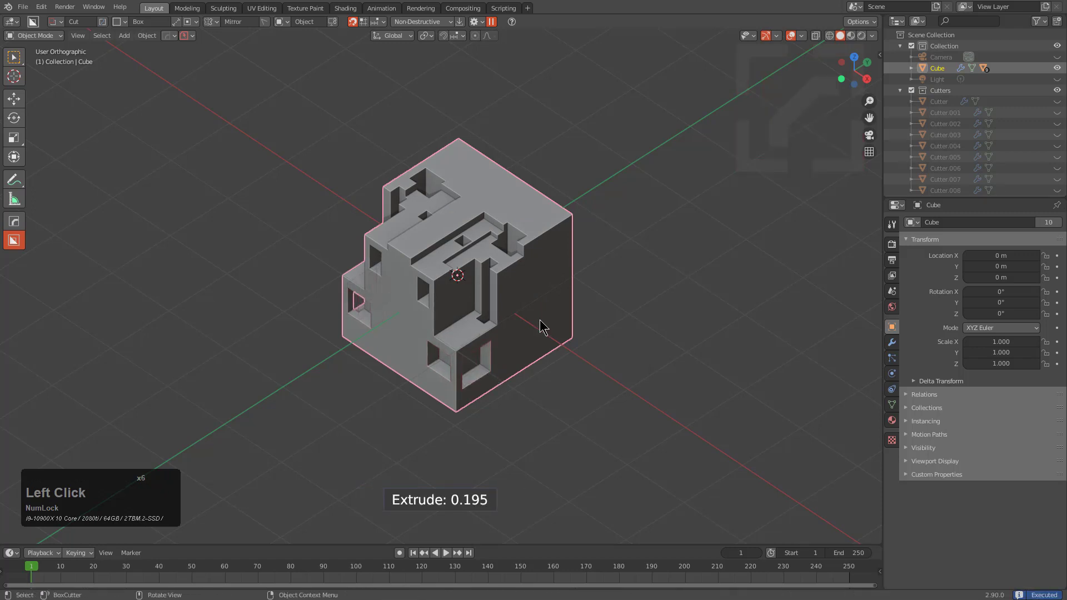
- Set the draw origin to Corner and cut a mirrored rectangular opening into the top of the lower corner ledge
key(d)
click(606, 383)
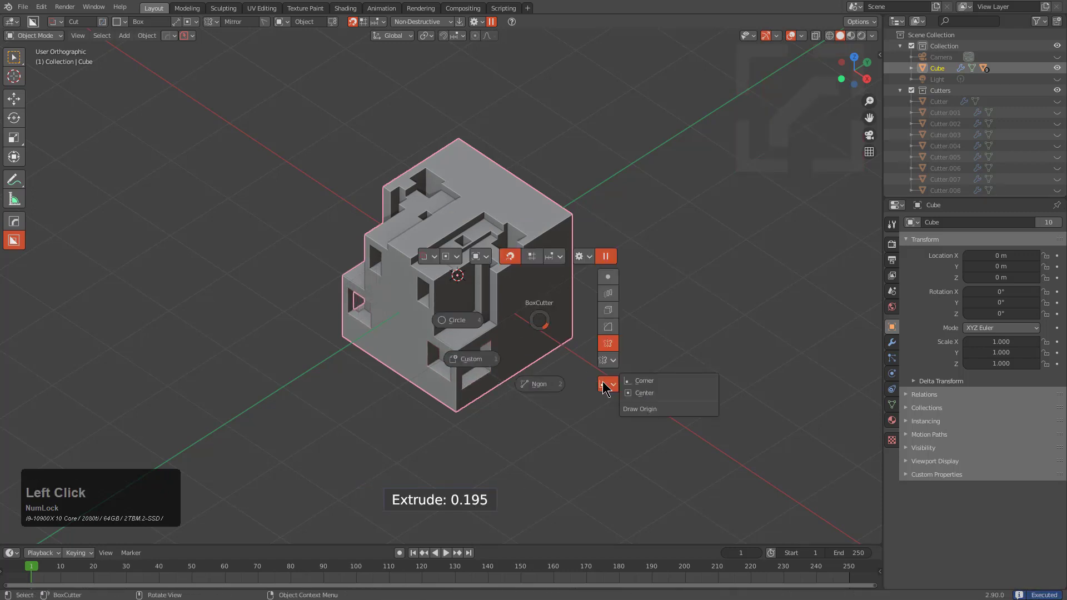
click(649, 382)
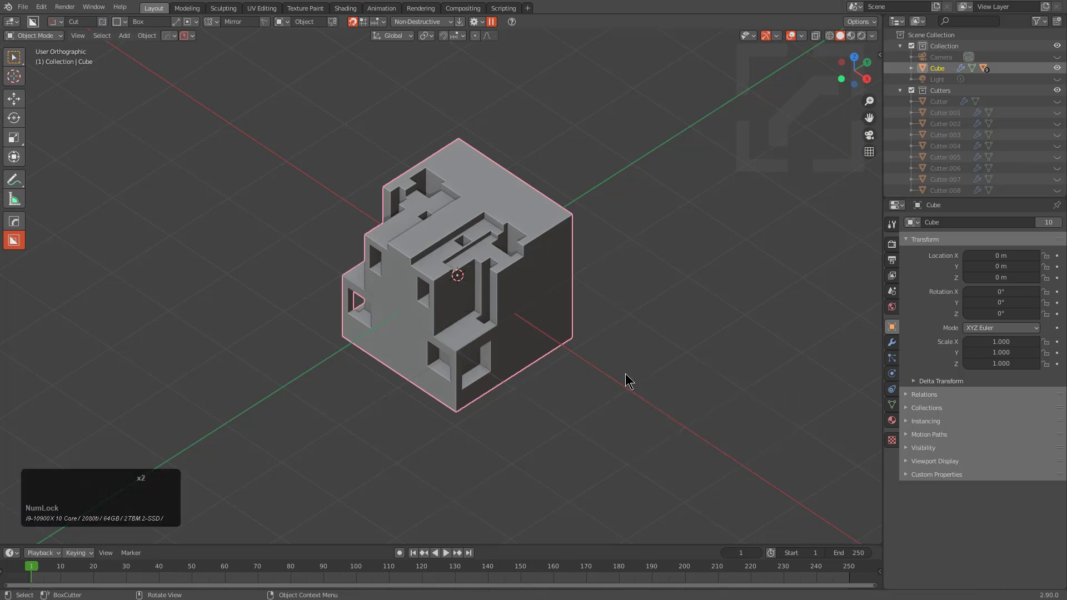
scroll(493, 374, up, 5)
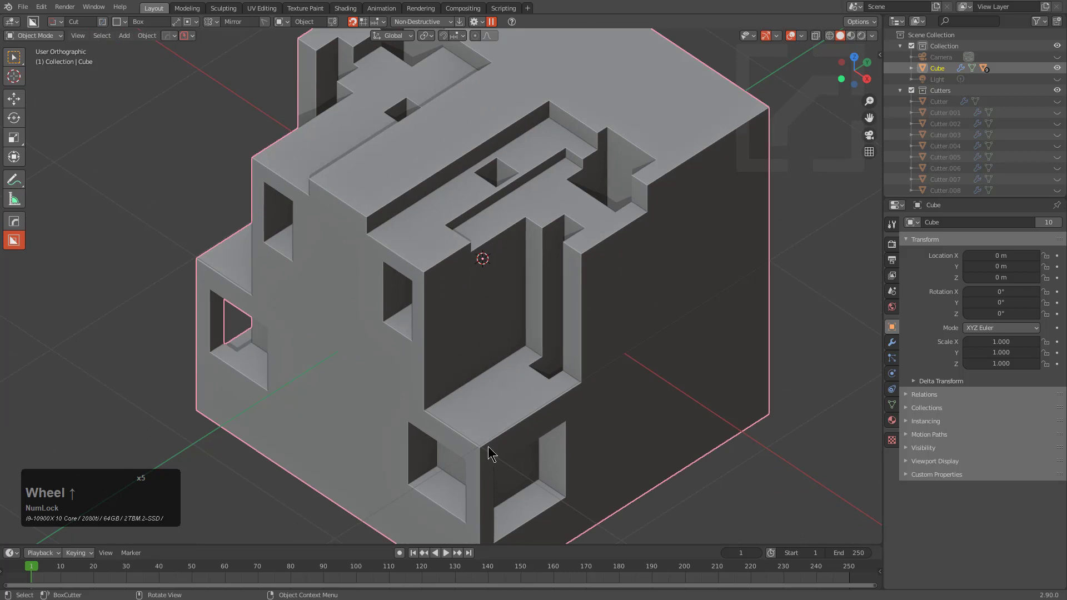
drag(484, 438, 492, 380)
click(496, 417)
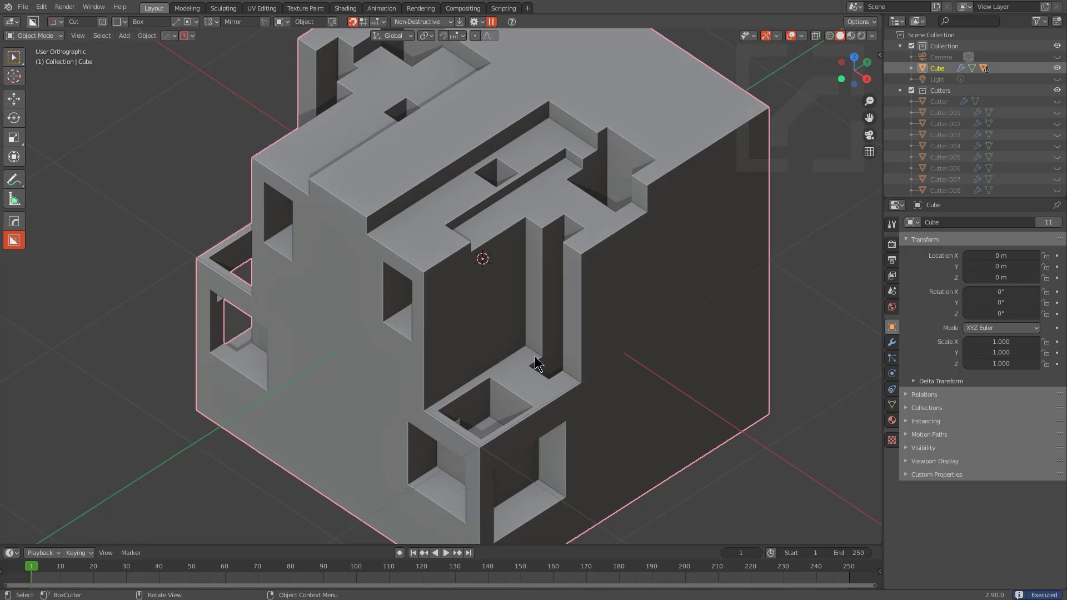
middle_drag(536, 365, 557, 365)
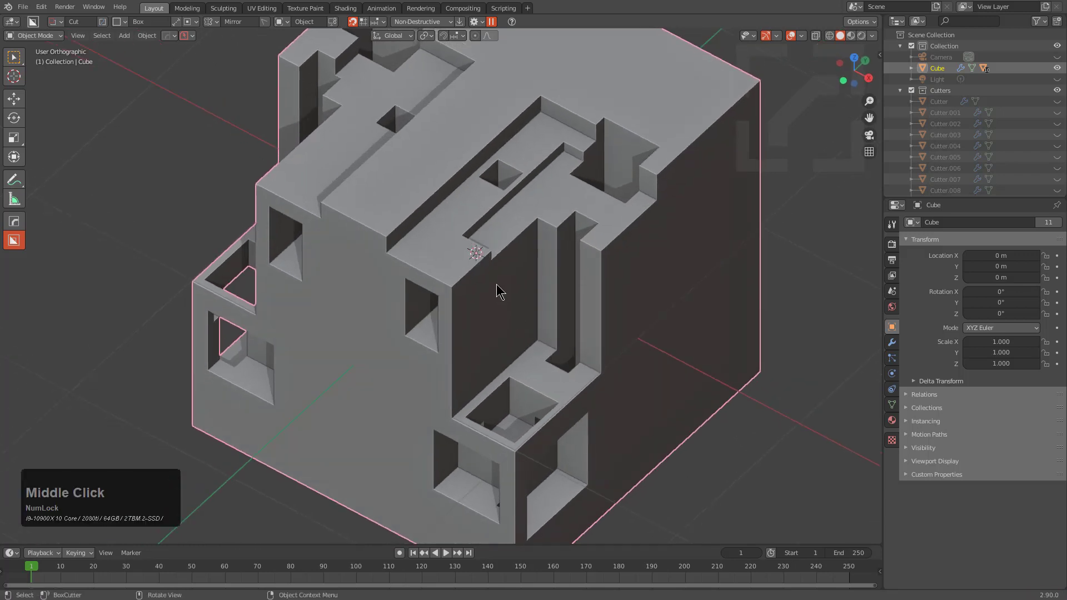
scroll(497, 290, down, 3)
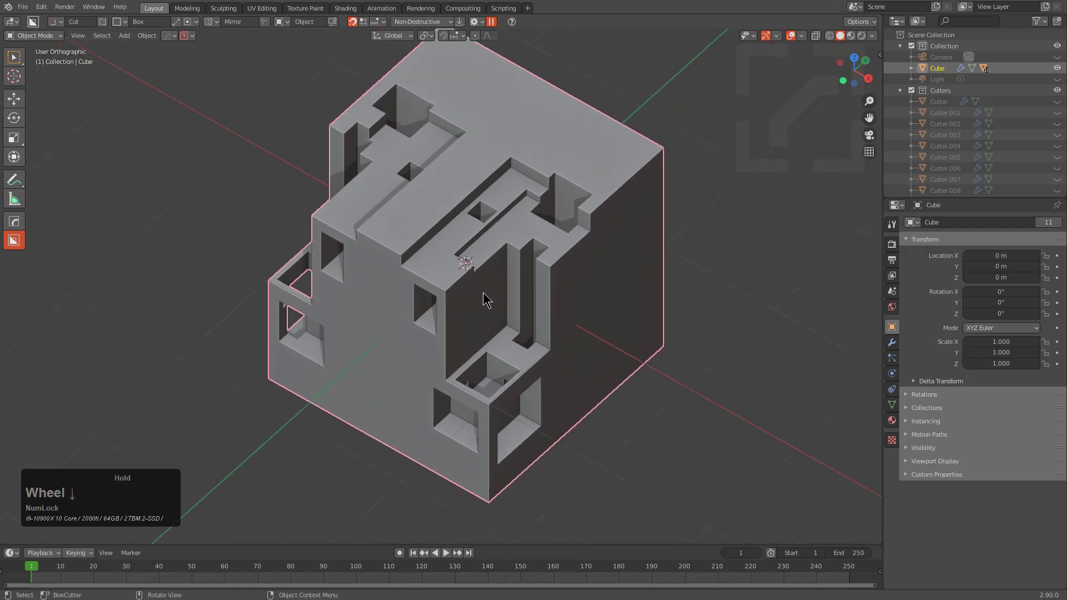
mouse_move(422, 356)
mouse_down()
mouse_move(425, 370)
mouse_move(453, 371)
mouse_move(439, 370)
mouse_up()
right_click(439, 370)
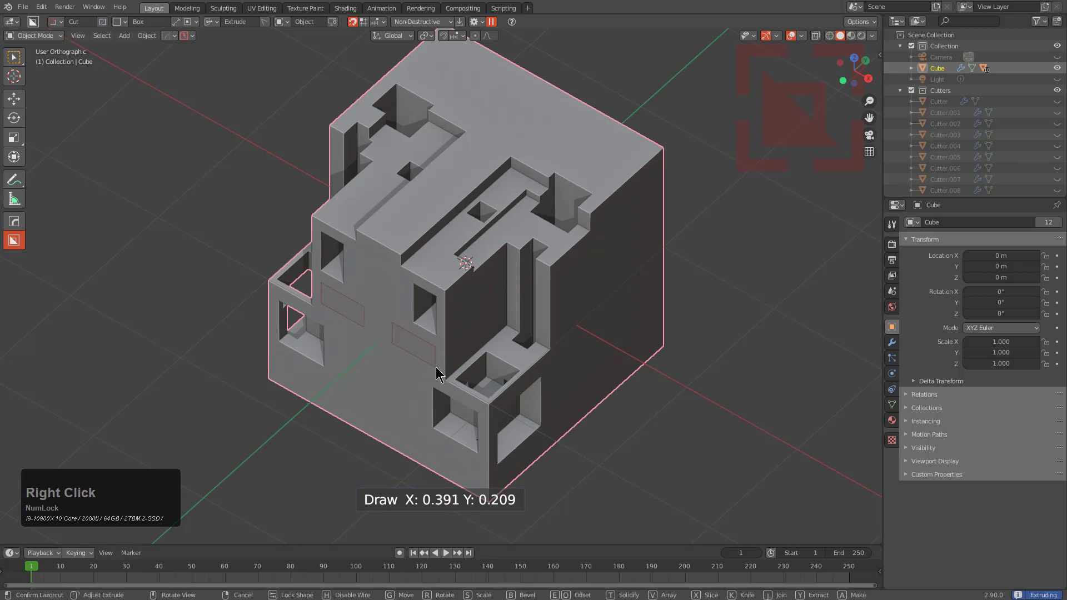
- Review the draw origin options, and switch the cutter shape to Circle, Ngon and Custom in turn
key(d)
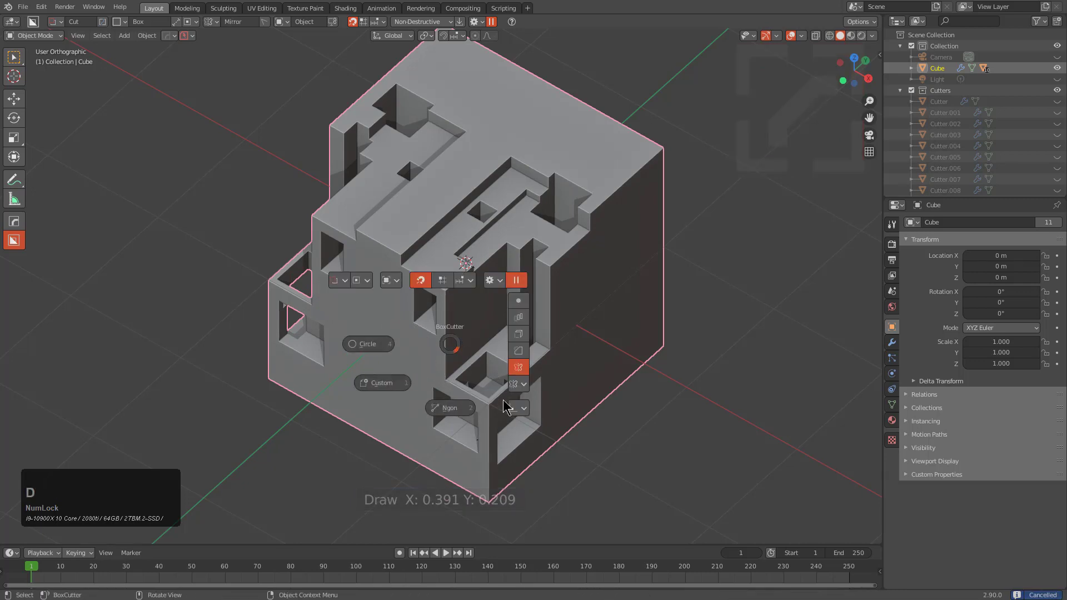
click(187, 22)
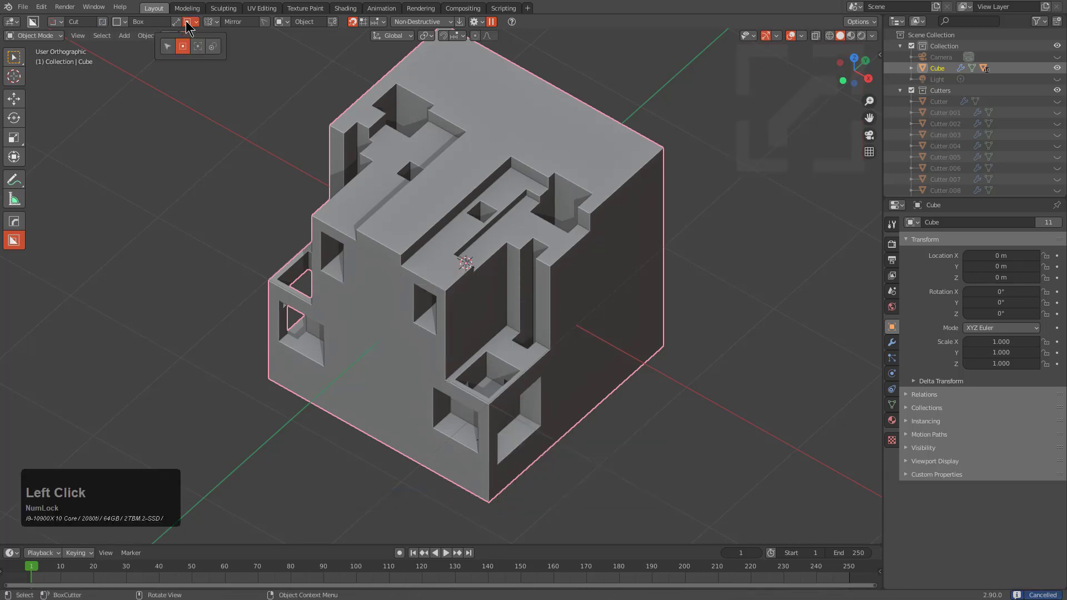
key(d)
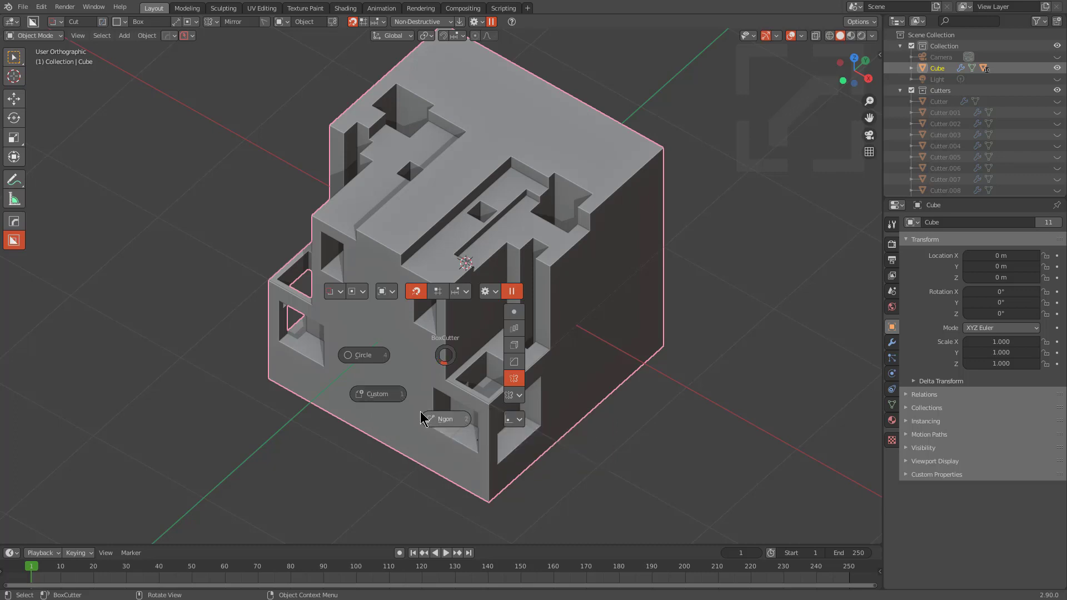
click(377, 369)
key(d)
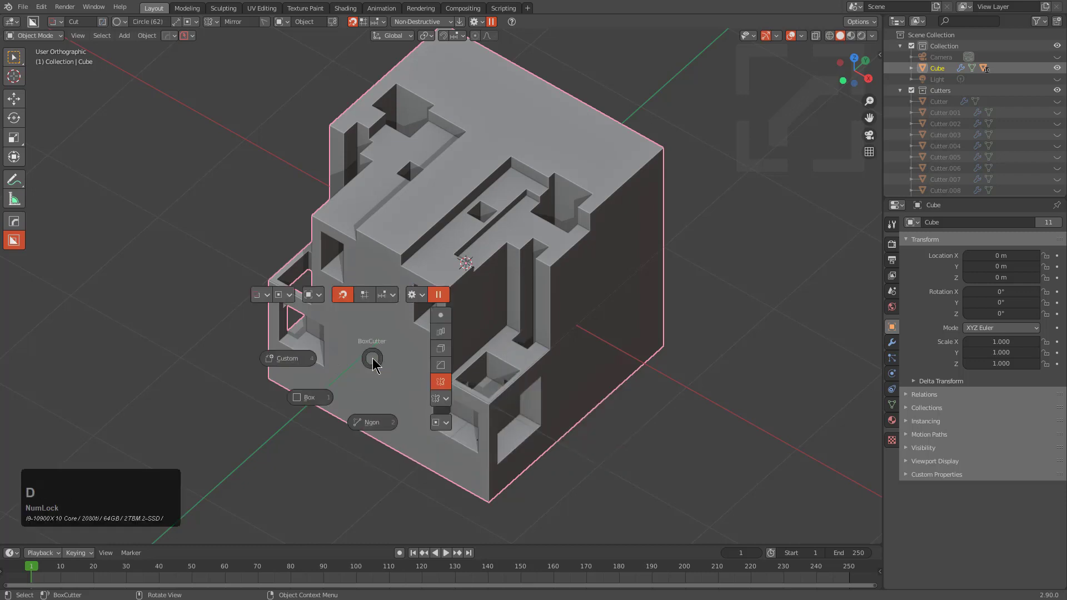
click(371, 423)
key(d)
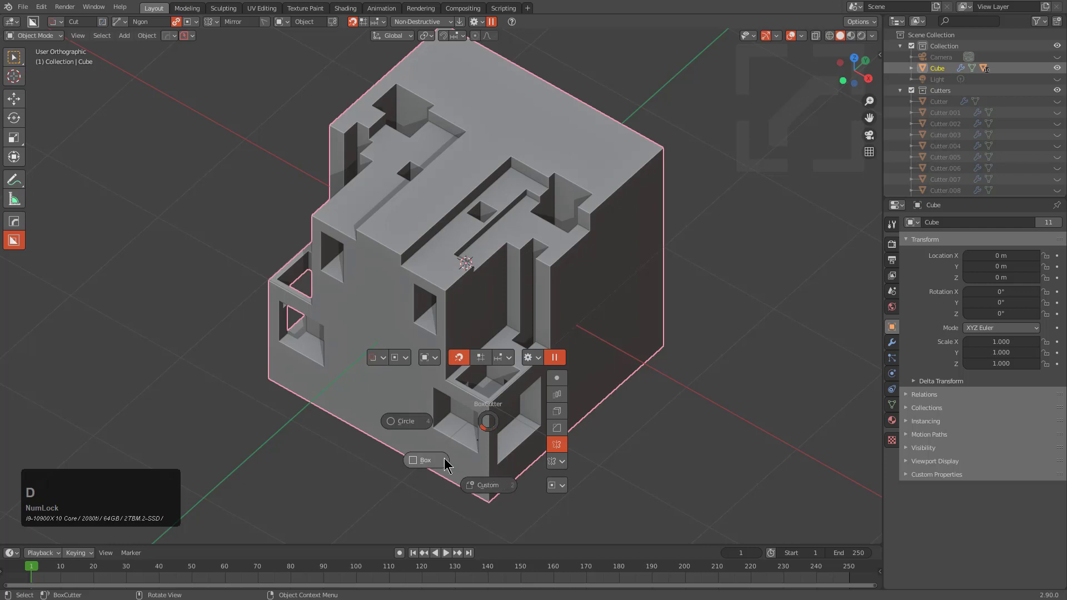
click(490, 485)
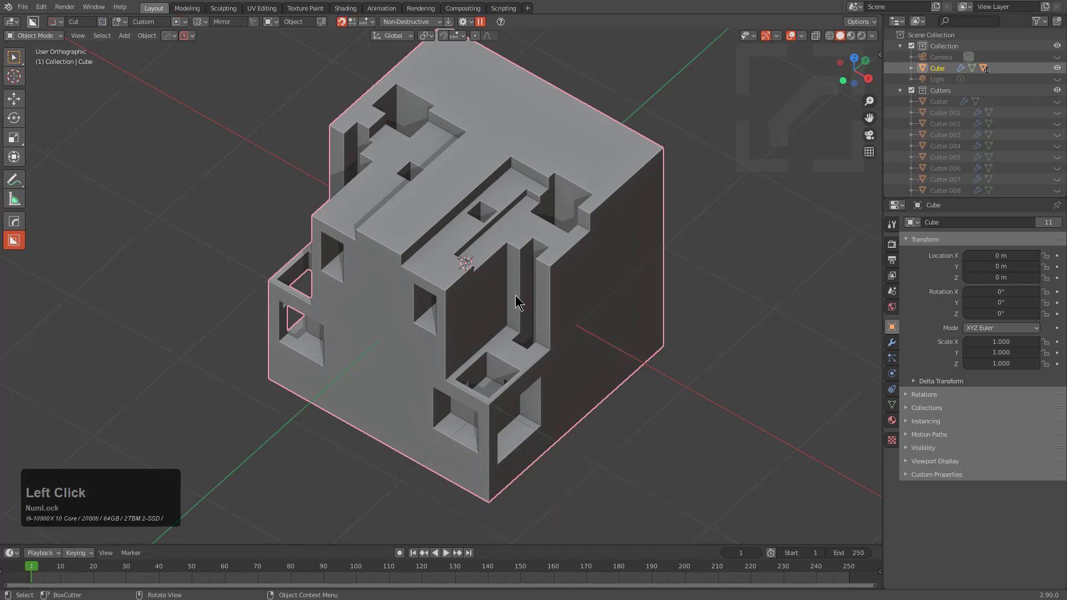
- Switch the cutter shape repeatedly between Ngon and Custom, ending on Custom
key(d)
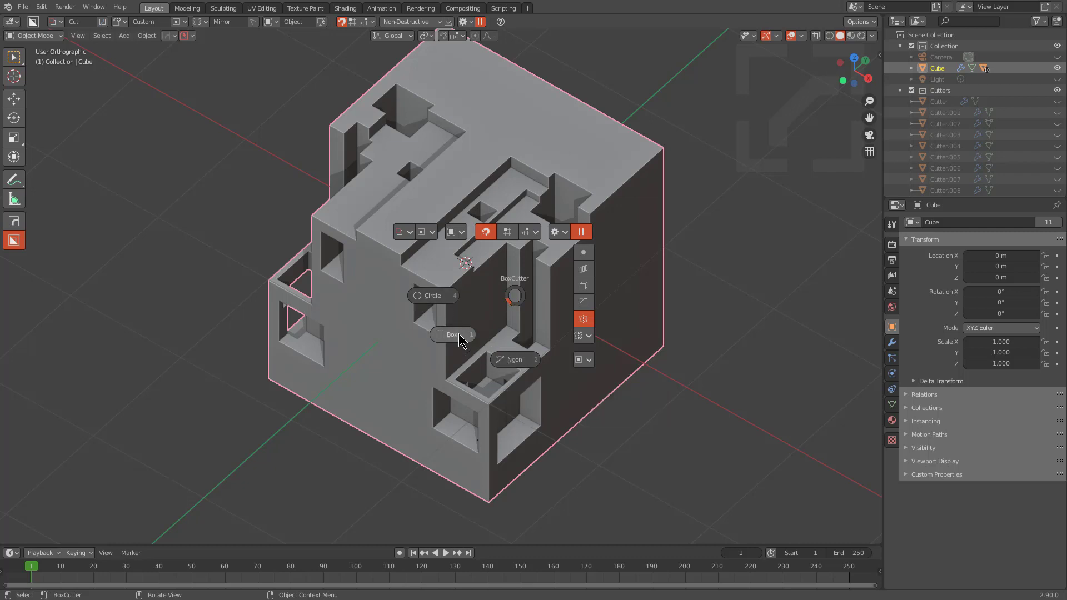
click(503, 359)
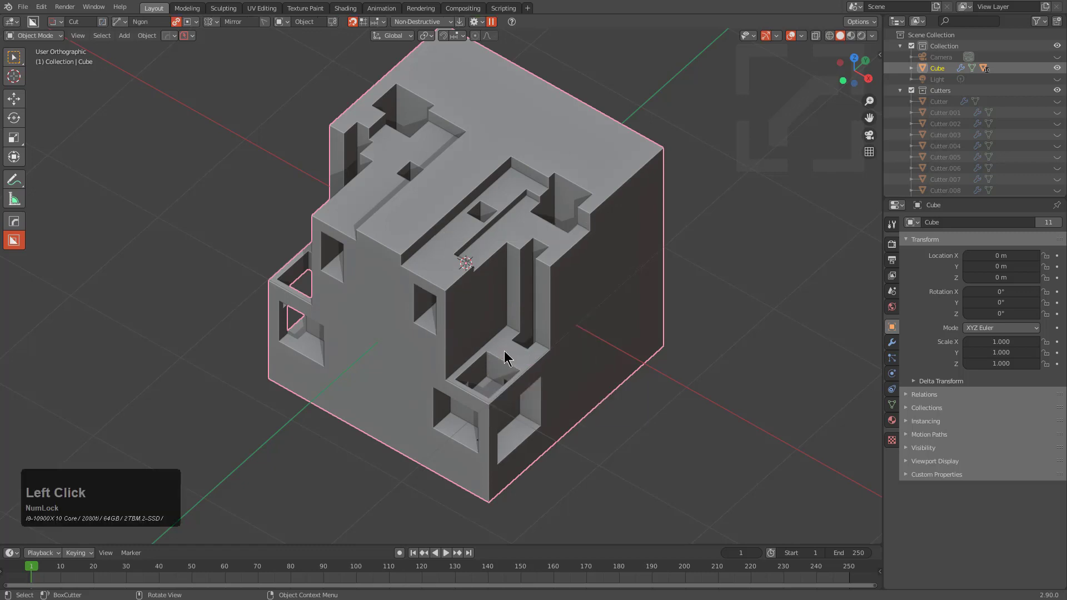
key(d)
click(507, 405)
key(d)
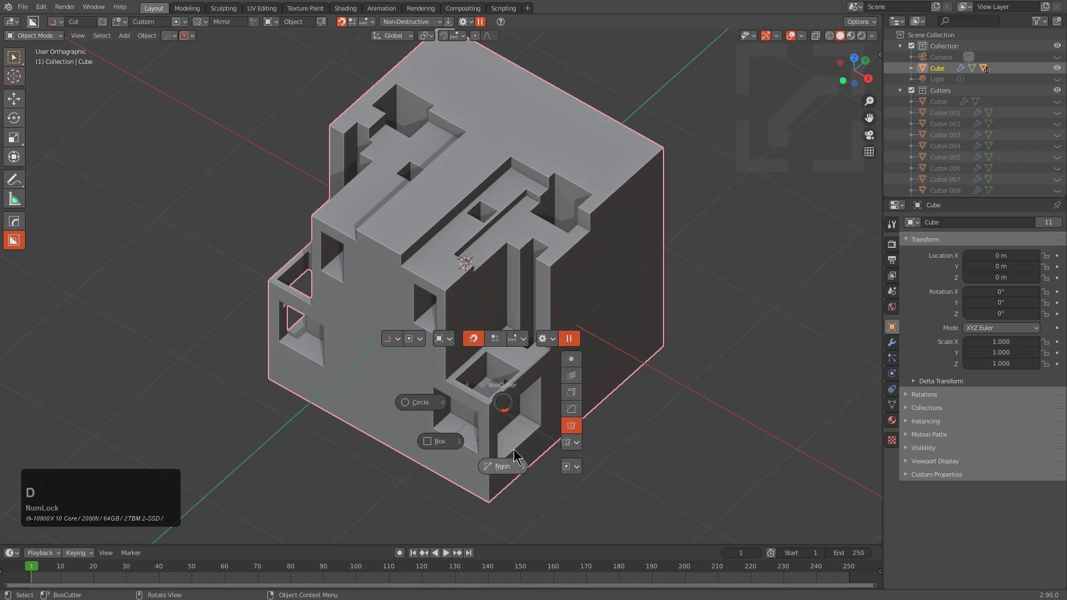
click(527, 383)
key(d)
click(531, 433)
key(d)
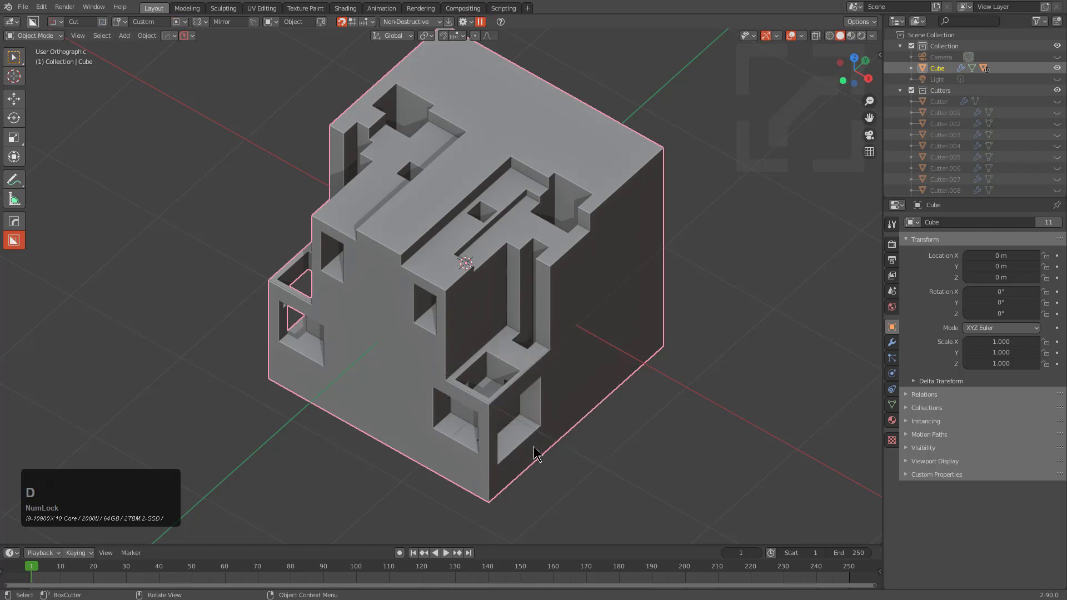
key(d)
click(537, 523)
key(d)
click(562, 378)
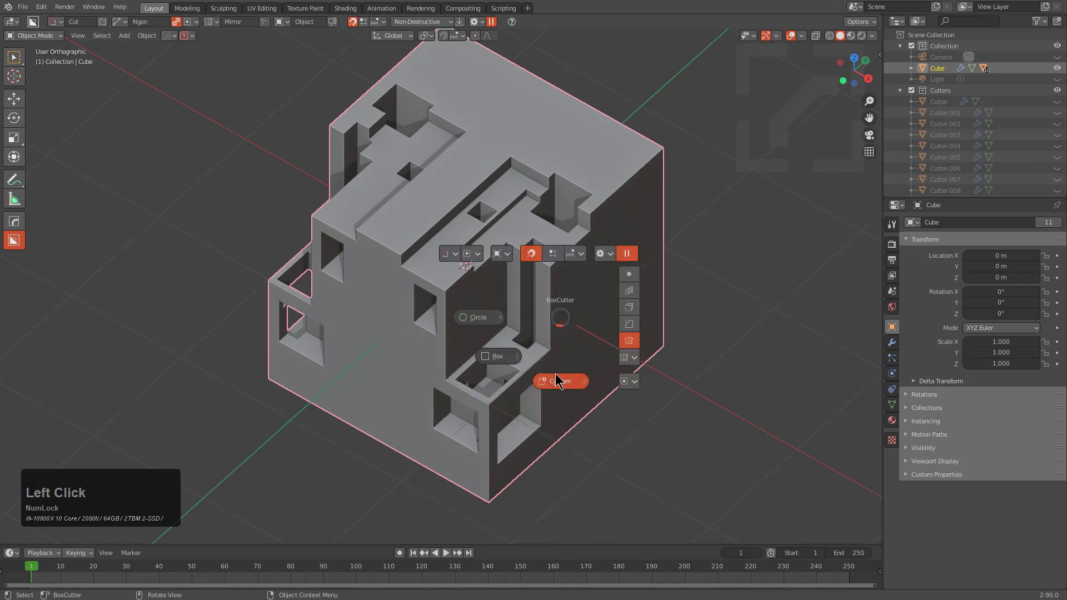
- Switch the cutter shape repeatedly between Circle and Custom without drawing a cut
key(d)
click(444, 365)
key(d)
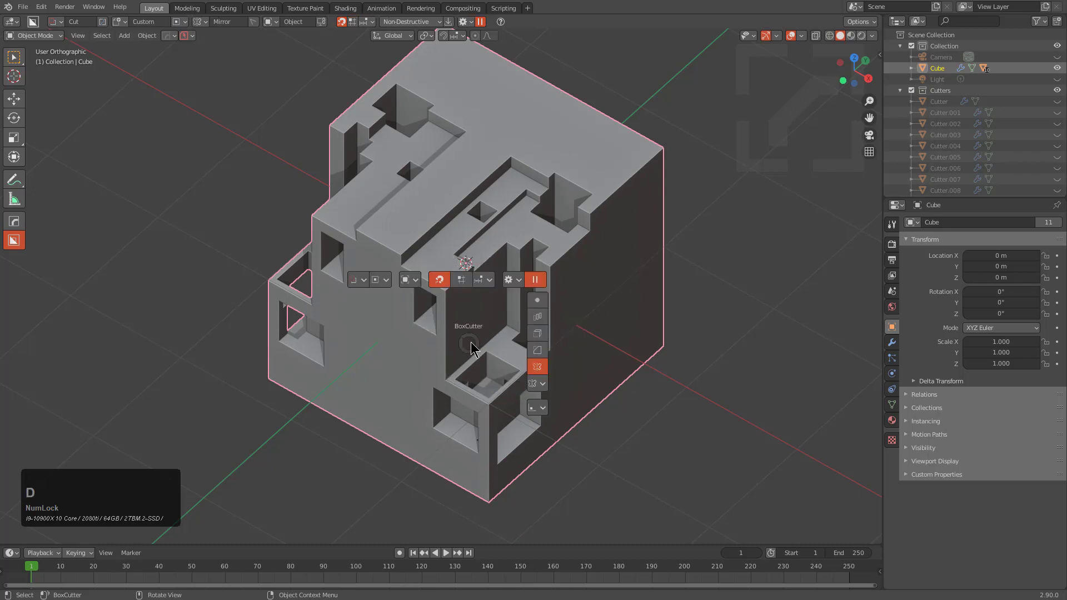
click(387, 343)
key(d)
key(d)
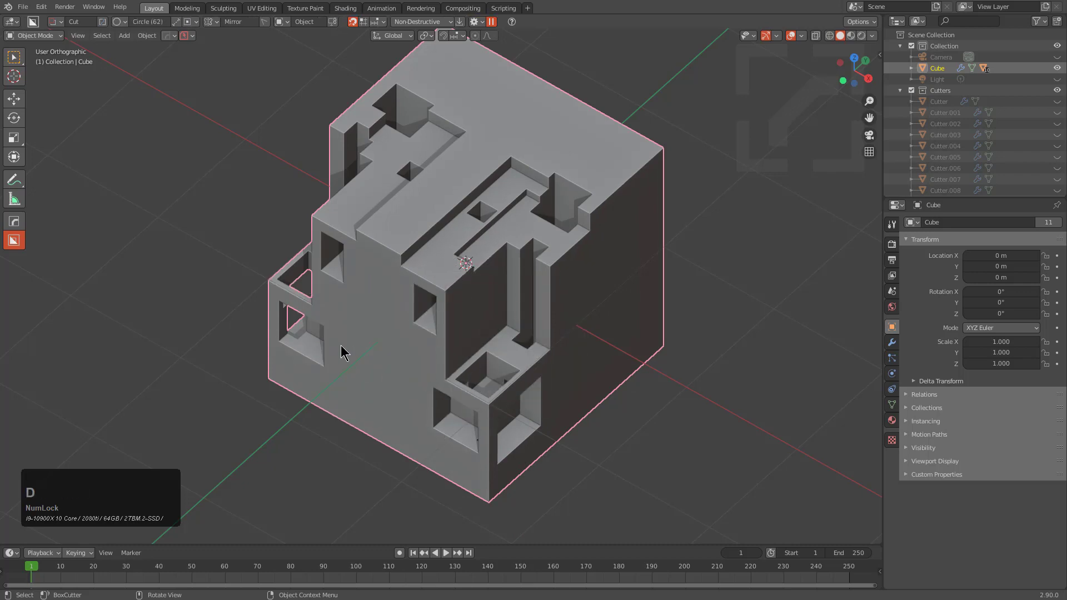
click(269, 349)
key(d)
click(207, 348)
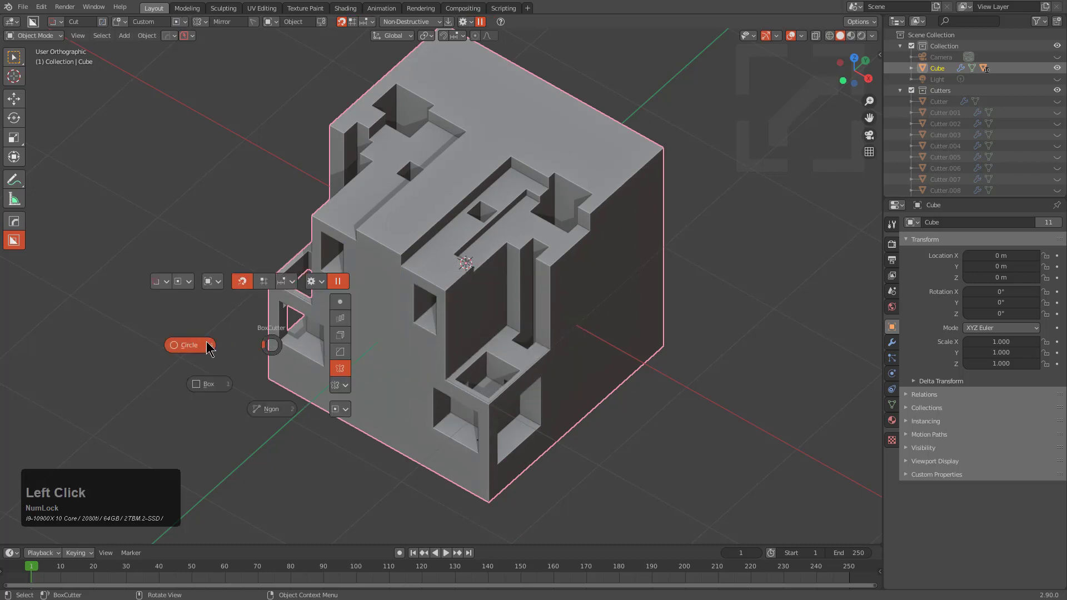
key(d)
click(160, 347)
key(d)
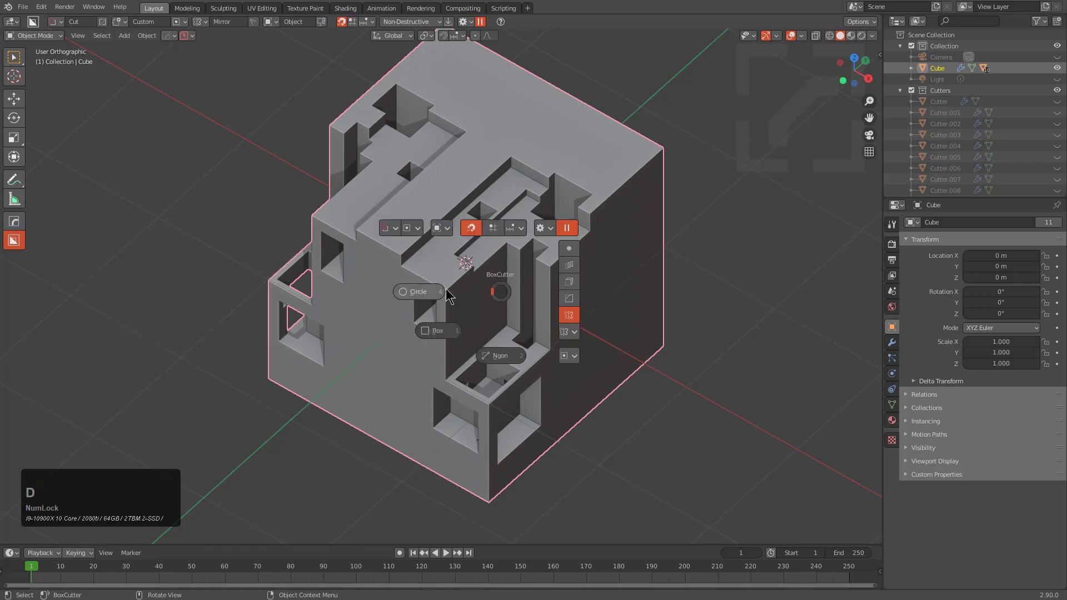
click(482, 289)
key(d)
click(422, 287)
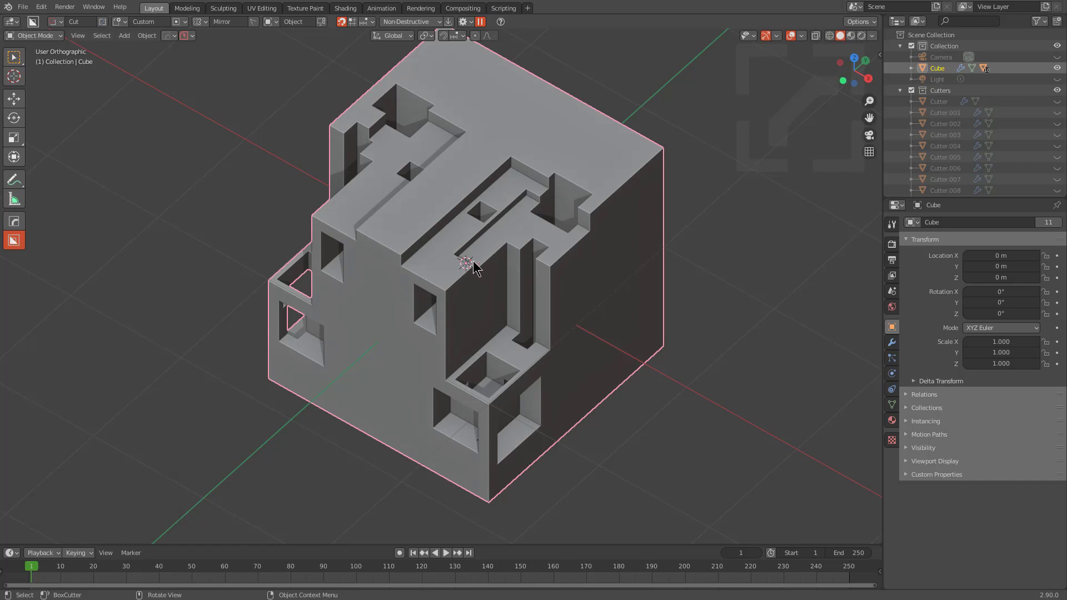
- Cycle through the cutter shape types, including Lasso, Ngon, Ngon (Line) and Line Box, and settle on Wedge
middle_drag(489, 288, 474, 290)
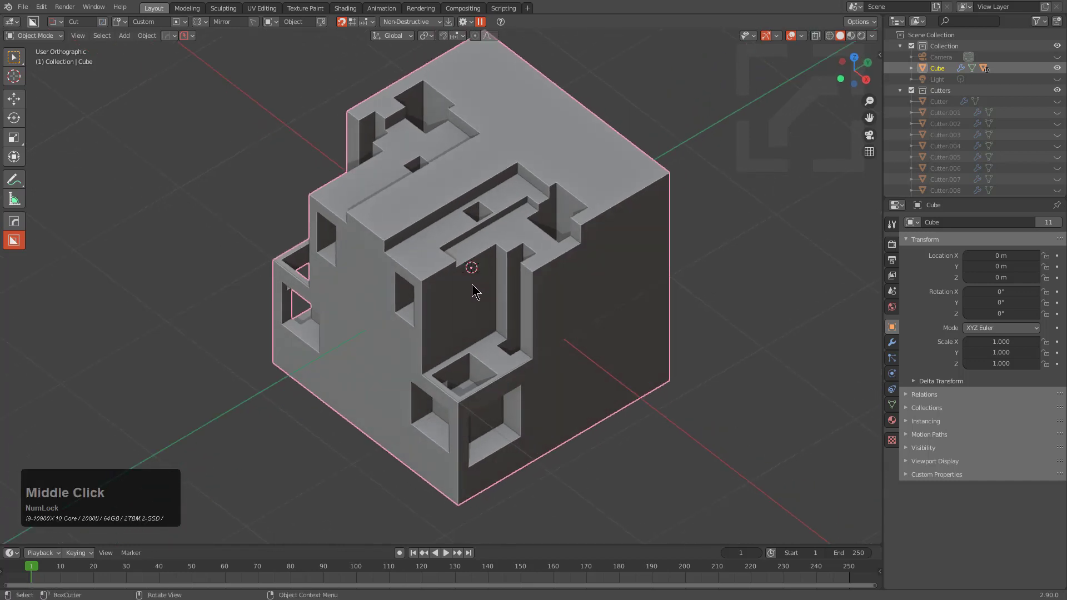
key(alt)
alt+scroll(485, 227, down, 8)
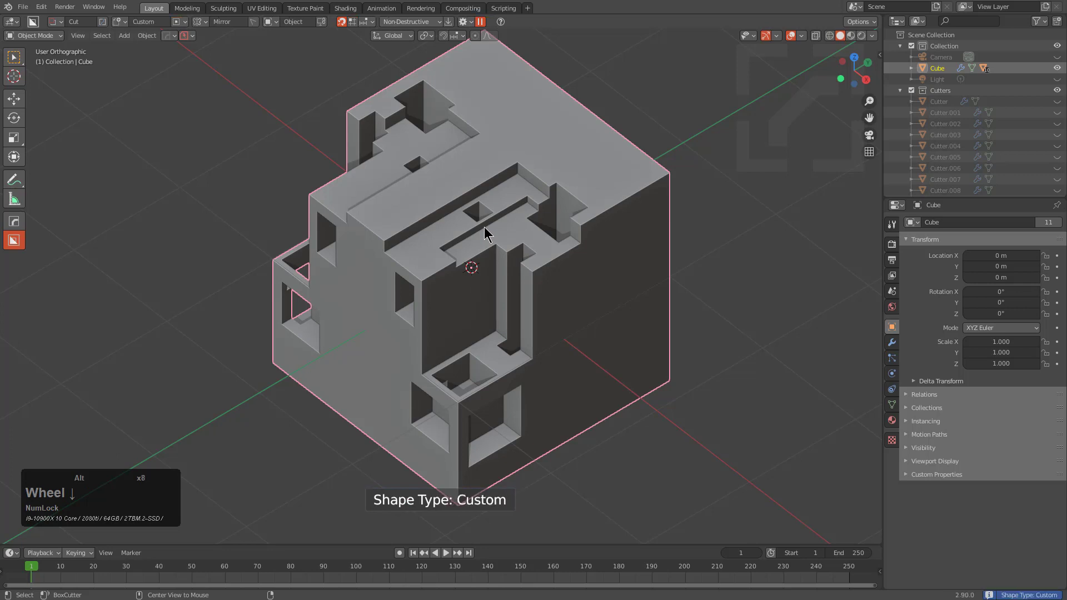
alt+scroll(484, 228, down, 2)
alt+scroll(484, 236, down, 1)
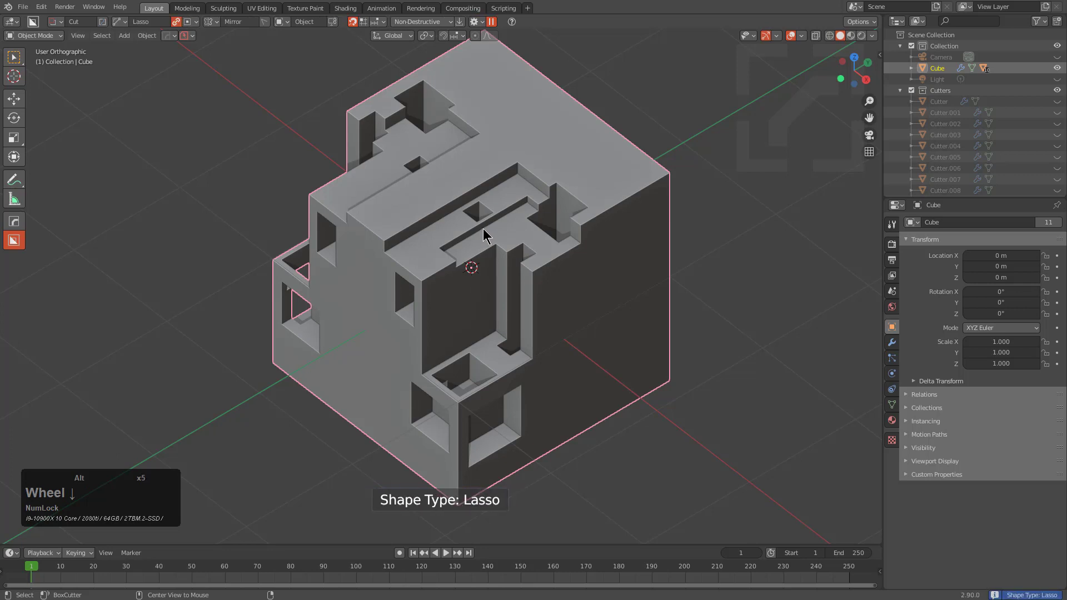
alt+scroll(483, 236, up, 8)
alt+scroll(484, 236, up, 3)
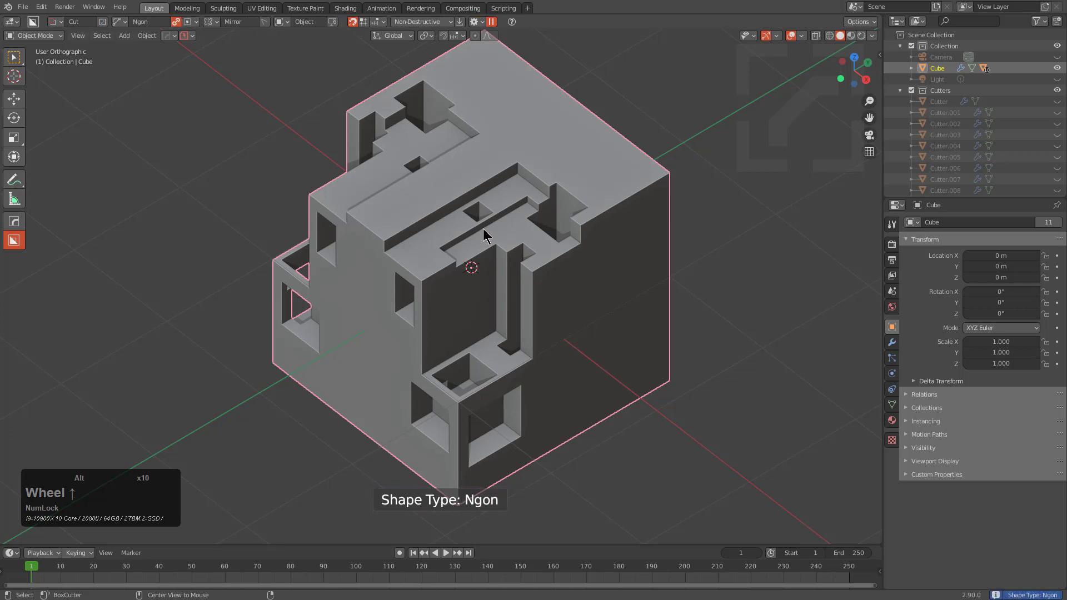
alt+scroll(485, 227, down, 4)
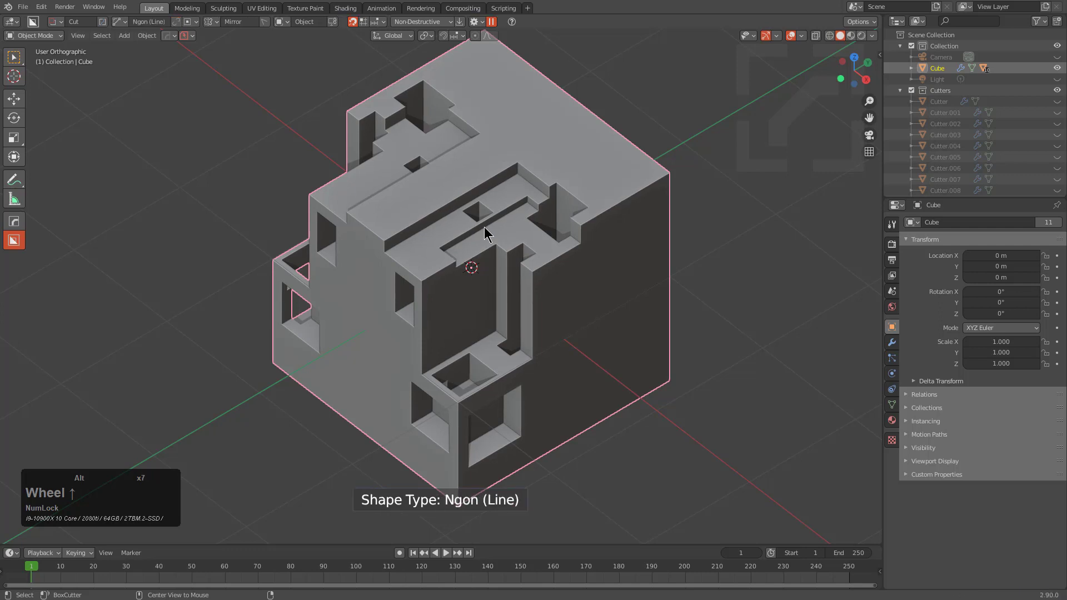
alt+scroll(485, 227, down, 1)
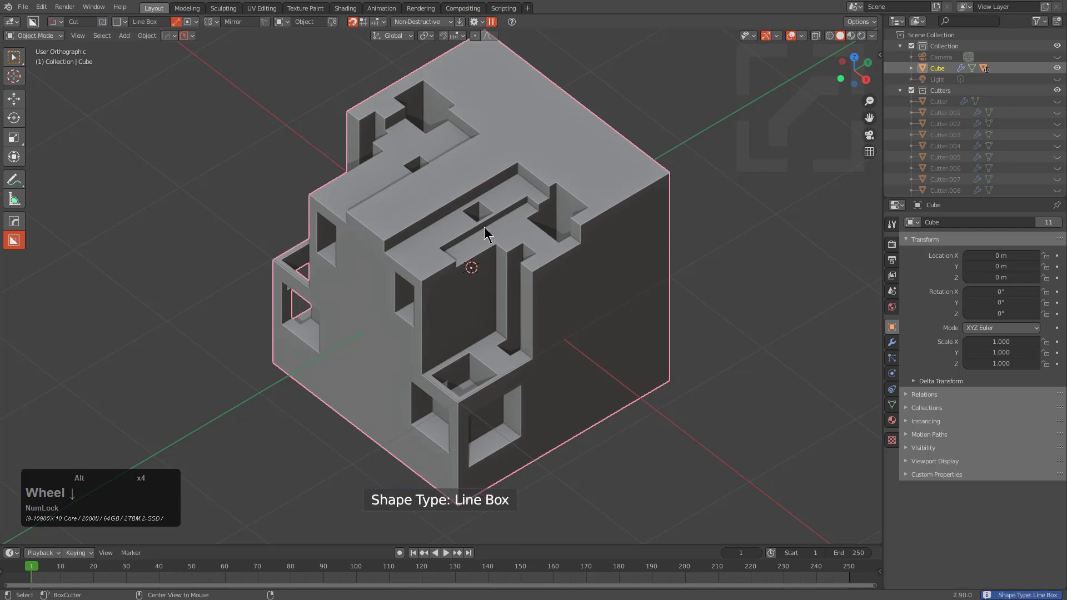
alt+scroll(483, 222, up, 1)
- Cut mirrored wedges at both ends of the top recess, about 0.134 deep near the front edge and 0.163 deep at the back
scroll(467, 223, up, 2)
mouse_move(379, 240)
mouse_down()
mouse_move(420, 271)
mouse_move(443, 252)
mouse_move(450, 269)
mouse_up()
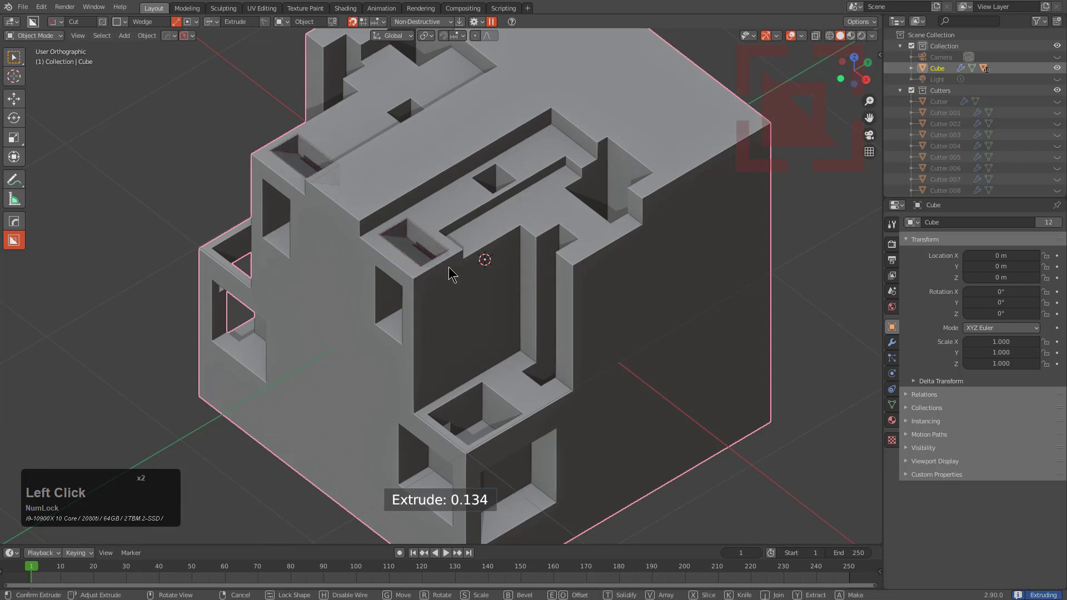
click(450, 269)
mouse_move(511, 169)
mouse_down()
mouse_move(526, 176)
mouse_move(568, 156)
mouse_up()
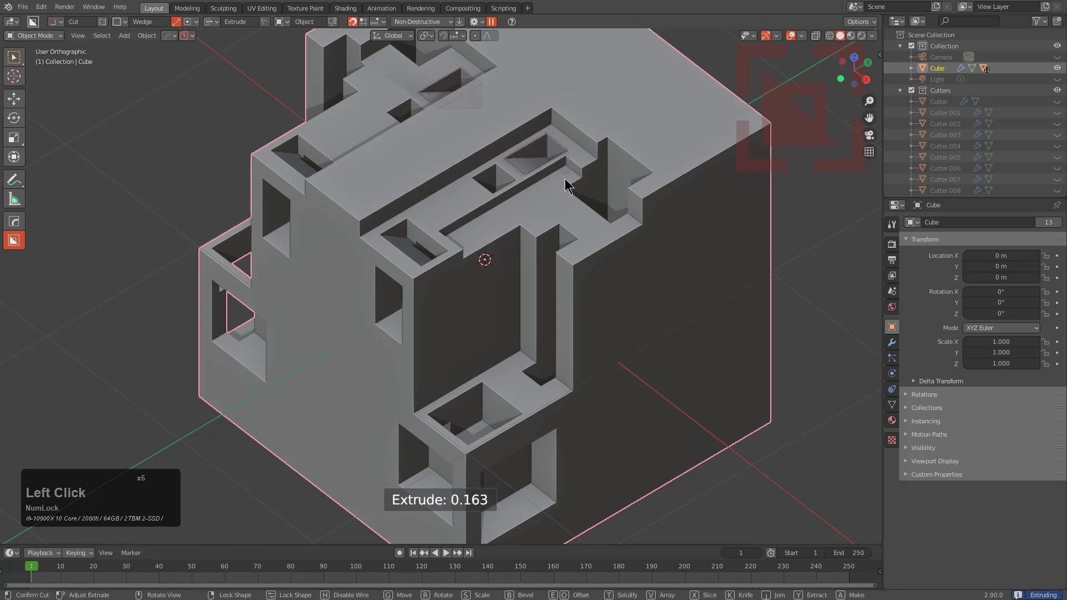
click(562, 196)
- Cut two mirrored wedges into the outer strip of the top recess beside the corner notches, about 0.093 and 0.115 deep
mouse_move(563, 196)
ctrl+mouse_down()
mouse_move(645, 260)
mouse_move(629, 281)
ctrl+mouse_up()
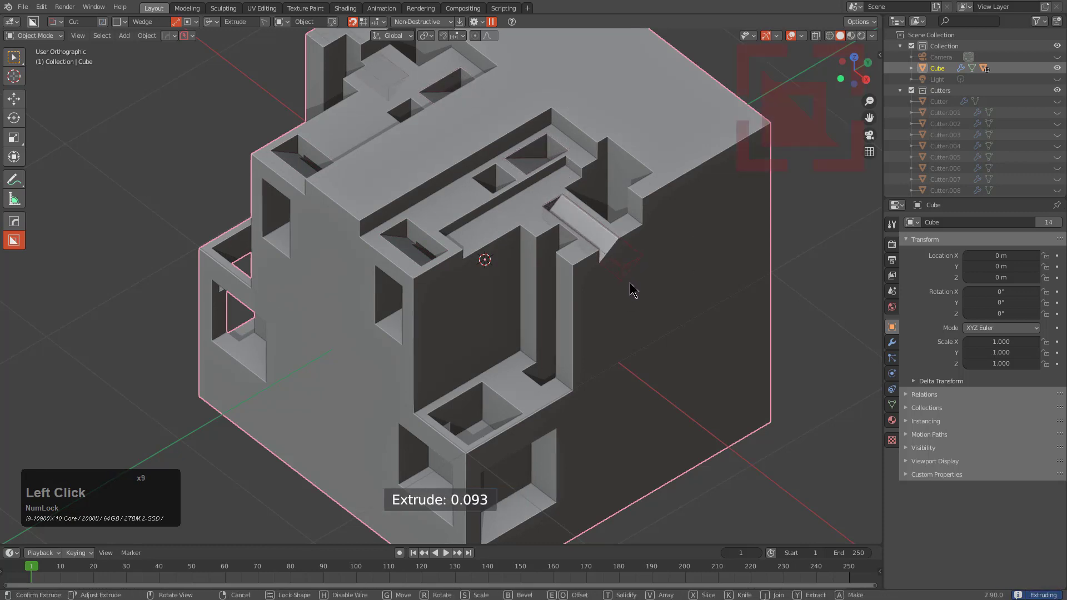
mouse_move(526, 204)
mouse_down()
mouse_move(548, 219)
mouse_move(549, 256)
mouse_up()
click(582, 209)
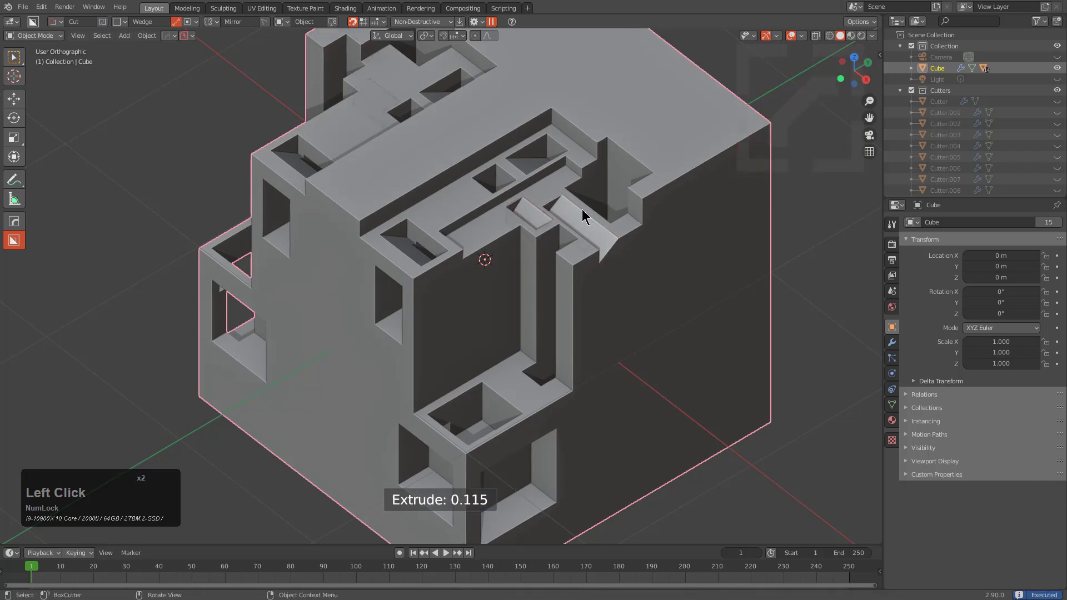
- Cut a mirrored wedge about 0.143 deep into the recess floor between the front opening and the small square hole
middle_drag(582, 209, 483, 268)
mouse_move(467, 265)
mouse_down()
mouse_move(485, 279)
mouse_move(444, 315)
mouse_move(454, 324)
mouse_up()
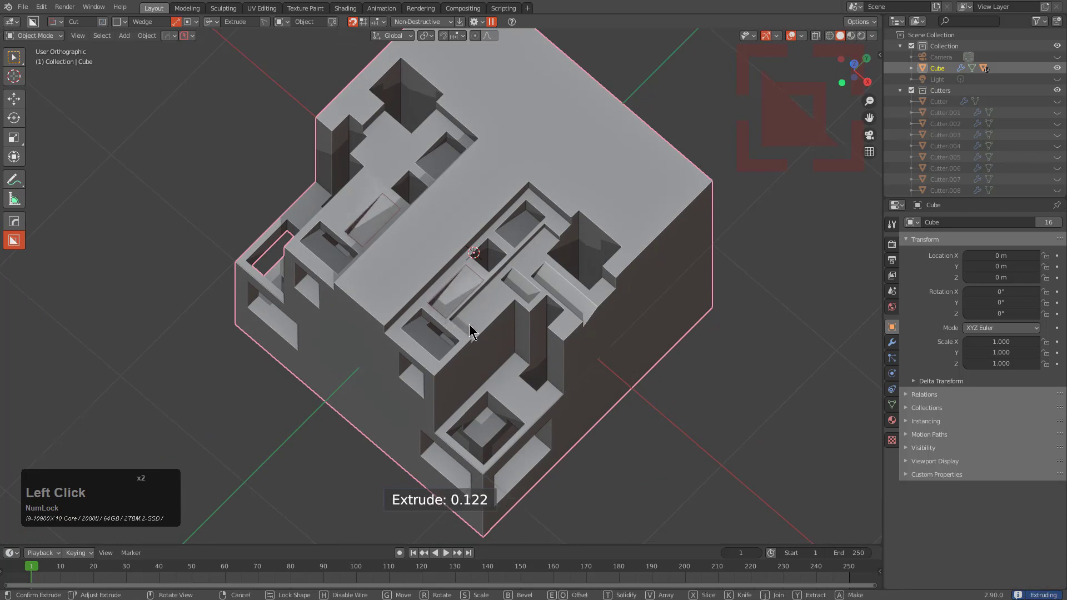
click(484, 331)
scroll(496, 214, up, 2)
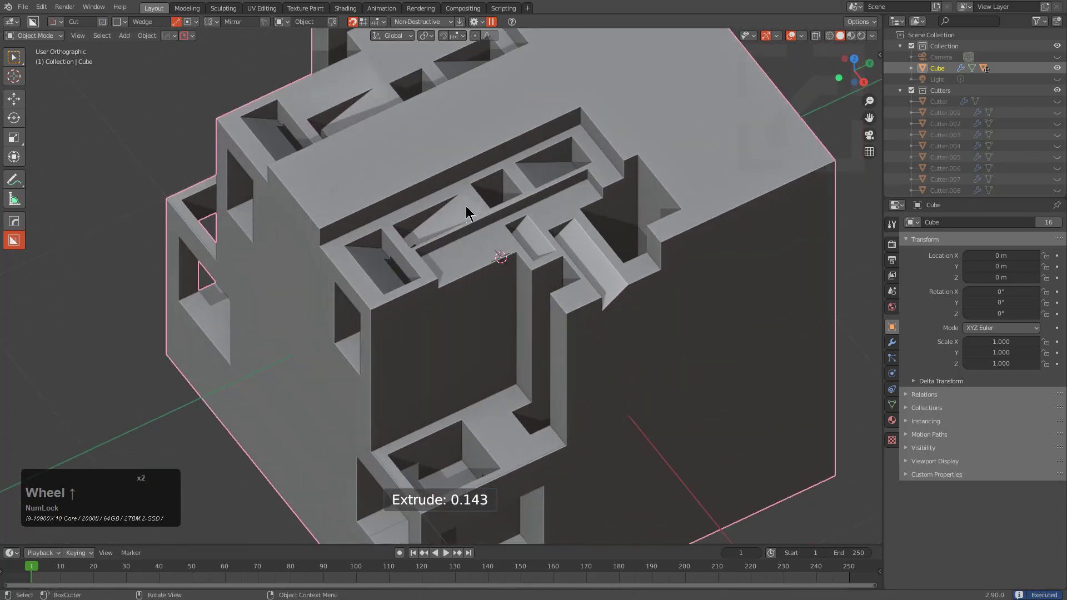
- Sharpen the cube and set its Auto Smooth angle to 15°
key(q)
click(542, 207)
scroll(543, 202, down, 4)
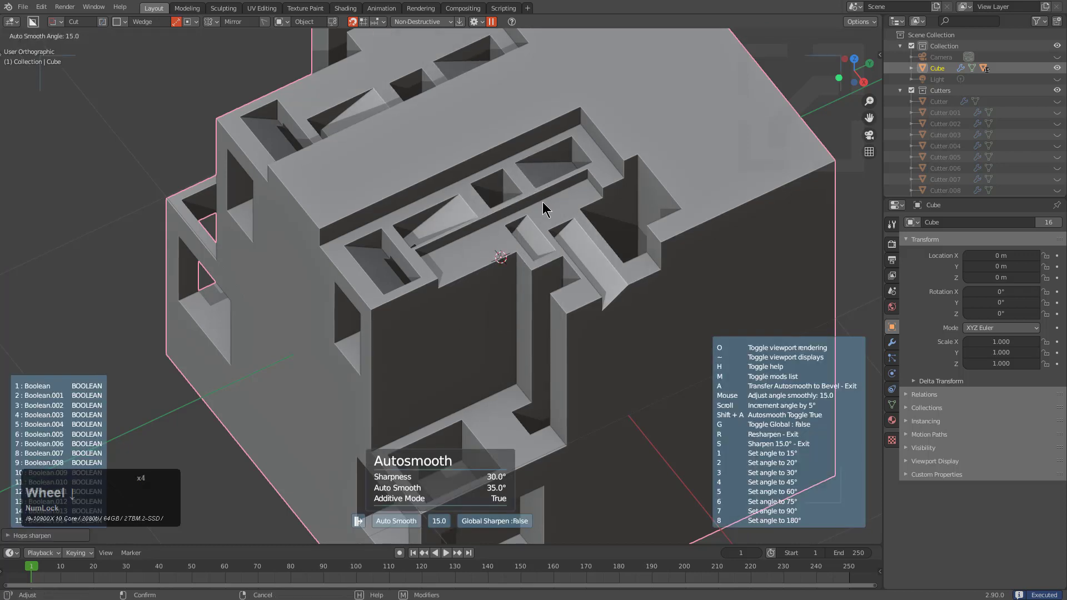
click(543, 202)
- Set the cutter shape to Lasso and draw a wavy freehand outline around the cube's uncut vertical corner
middle_drag(460, 209, 567, 150)
scroll(503, 162, down, 1)
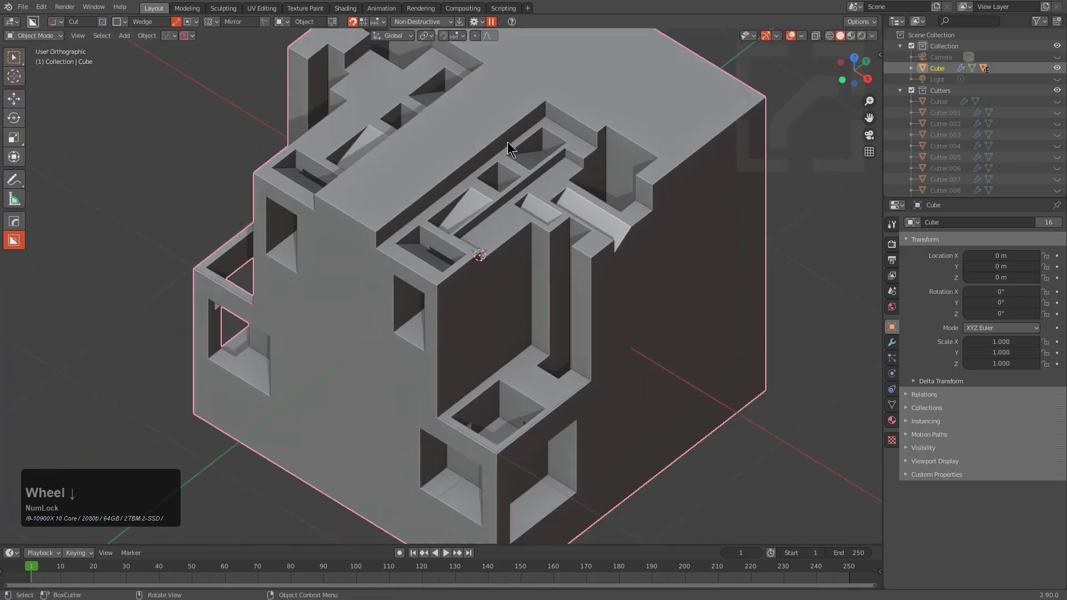
alt+scroll(484, 293, up, 3)
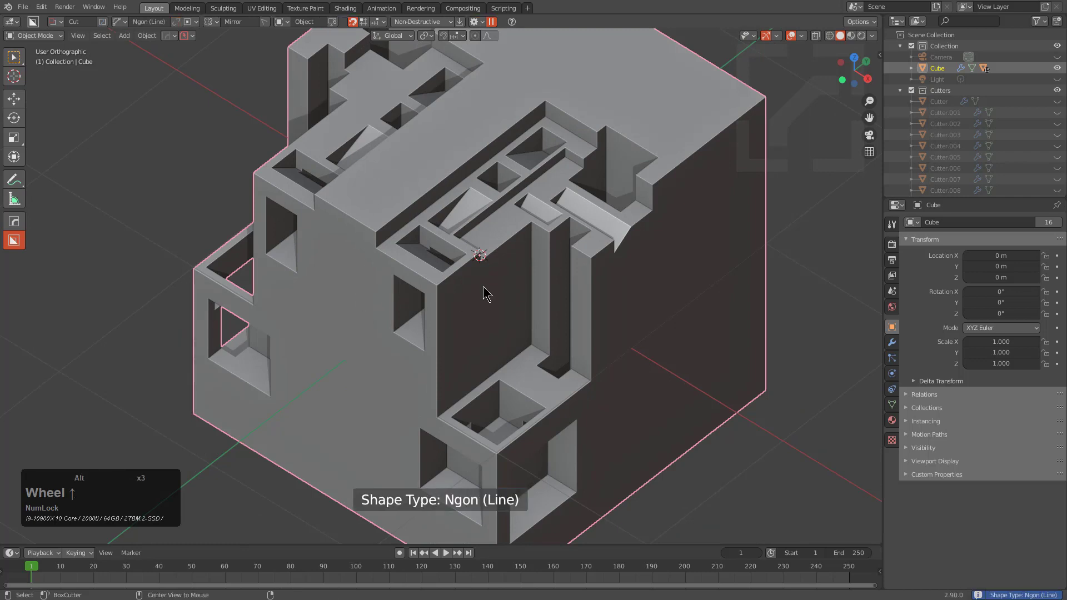
middle_drag(484, 293, 578, 361)
scroll(631, 241, down, 3)
click(596, 151)
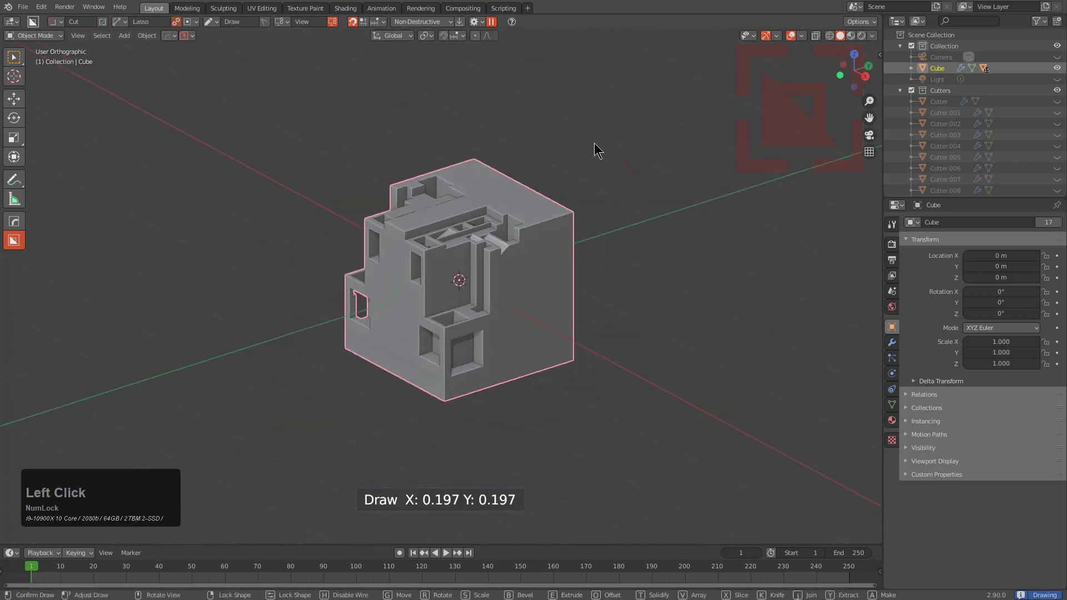
drag(557, 236, 548, 302)
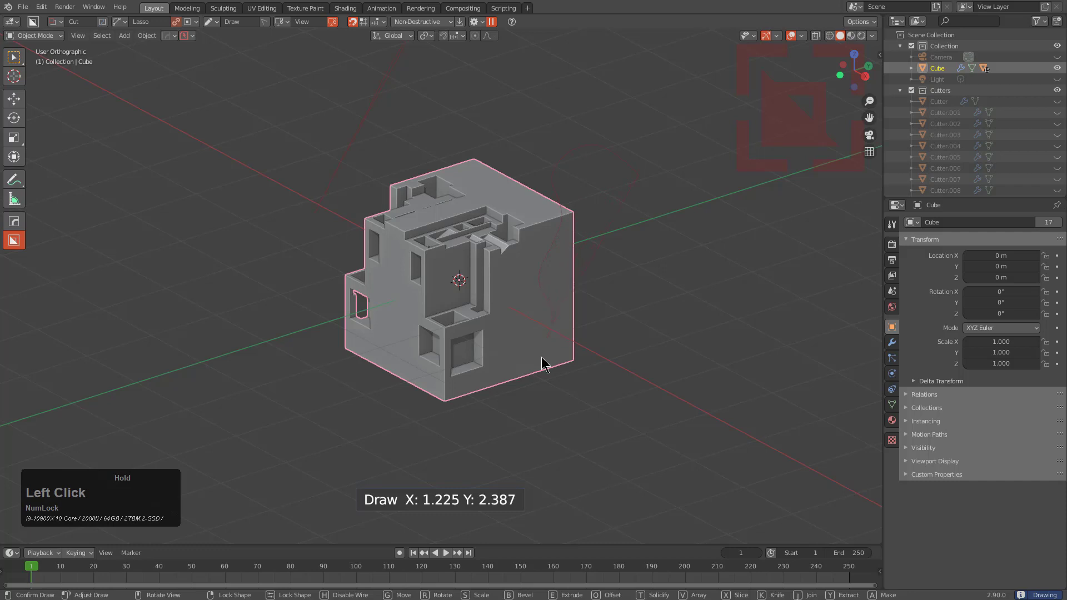
drag(663, 280, 658, 277)
- Extrude the mirrored lasso cut about 4.26 through the cube's corners and inspect the wavy surfaces
middle_drag(639, 282, 587, 296)
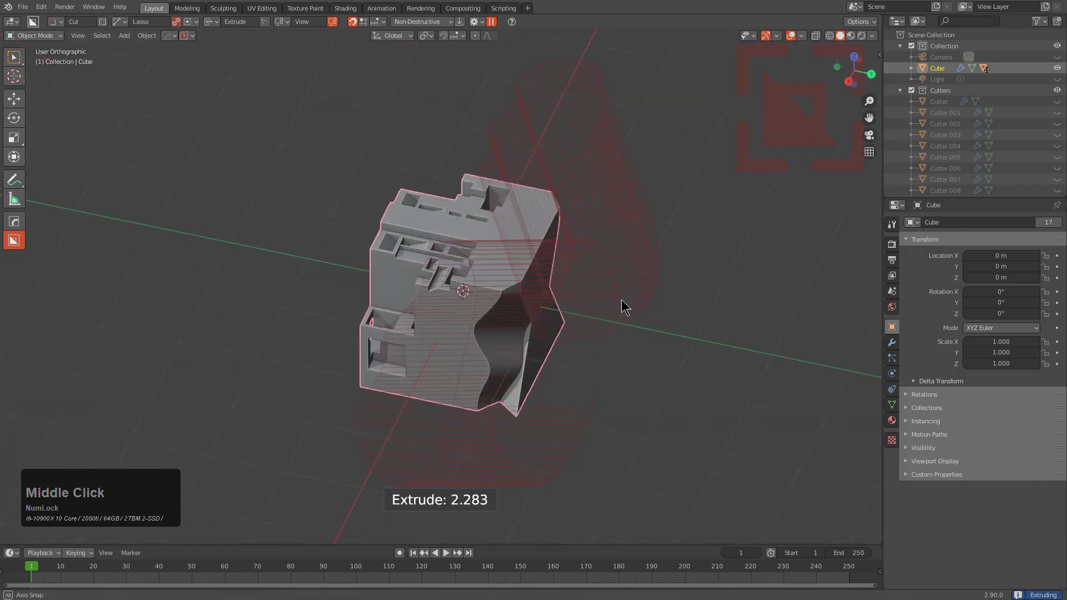
click(648, 312)
mouse_move(650, 312)
middle_down()
mouse_move(586, 315)
mouse_move(466, 272)
middle_up()
scroll(466, 272, up, 1)
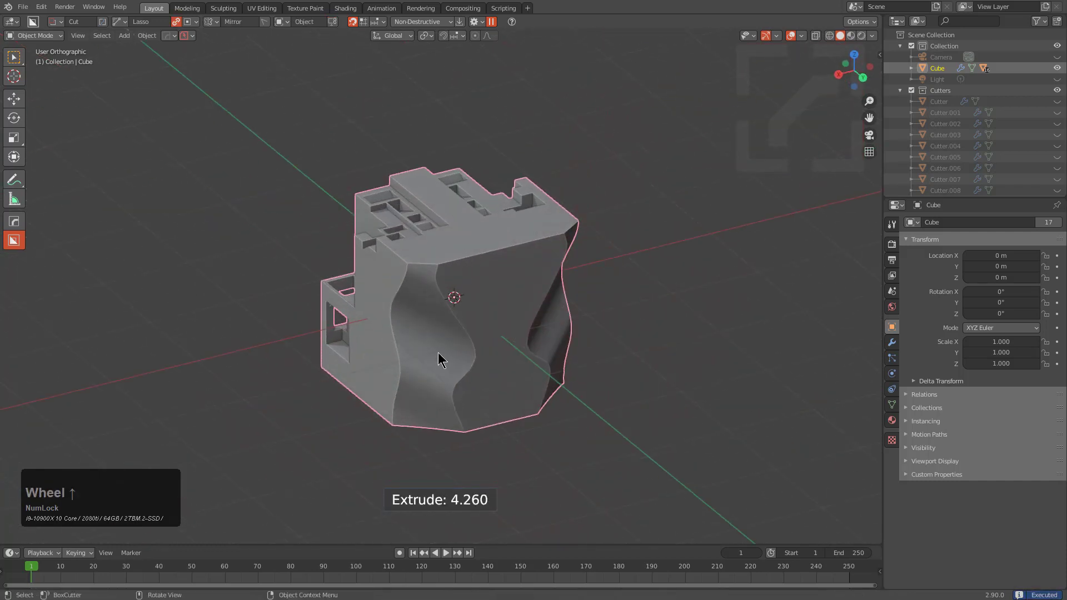
middle_drag(442, 368, 483, 350)
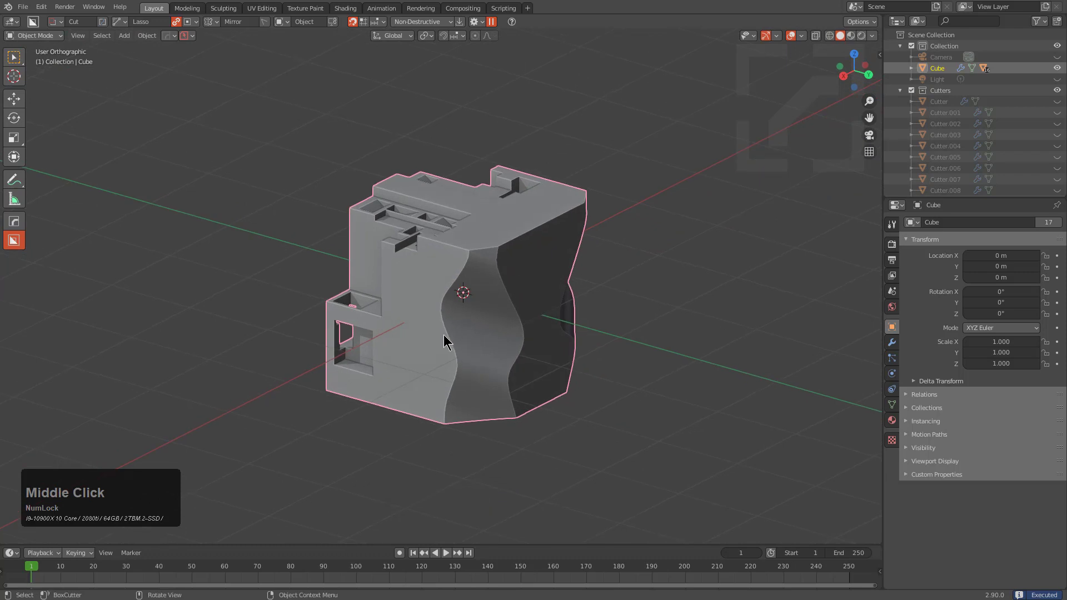